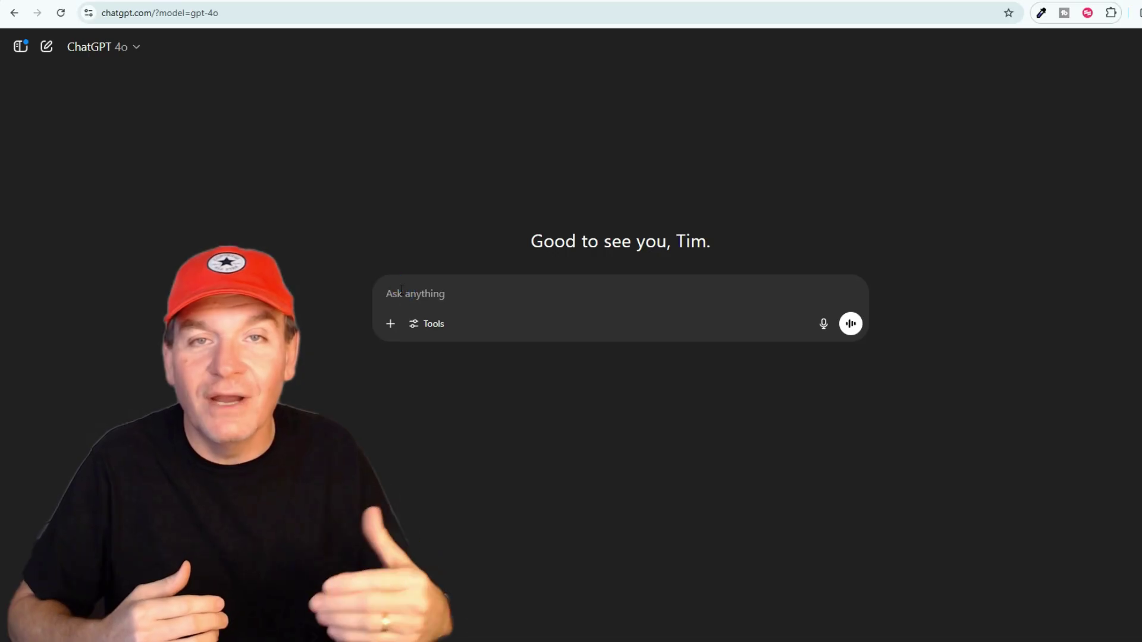
Ask ChatGPT for great topics for an email marketing campaign to send out for an MLO, and read through the suggestions.
{"action": "type", "text": "Give me some great topics for a "}
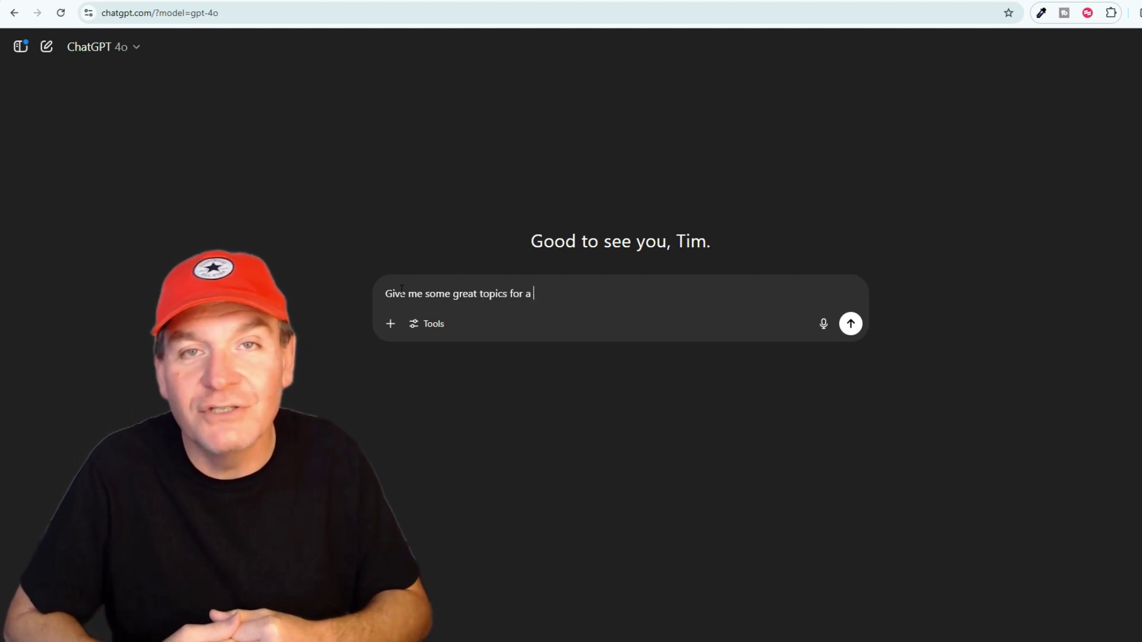
{"action": "type", "text": "n email marketing campaign t"}
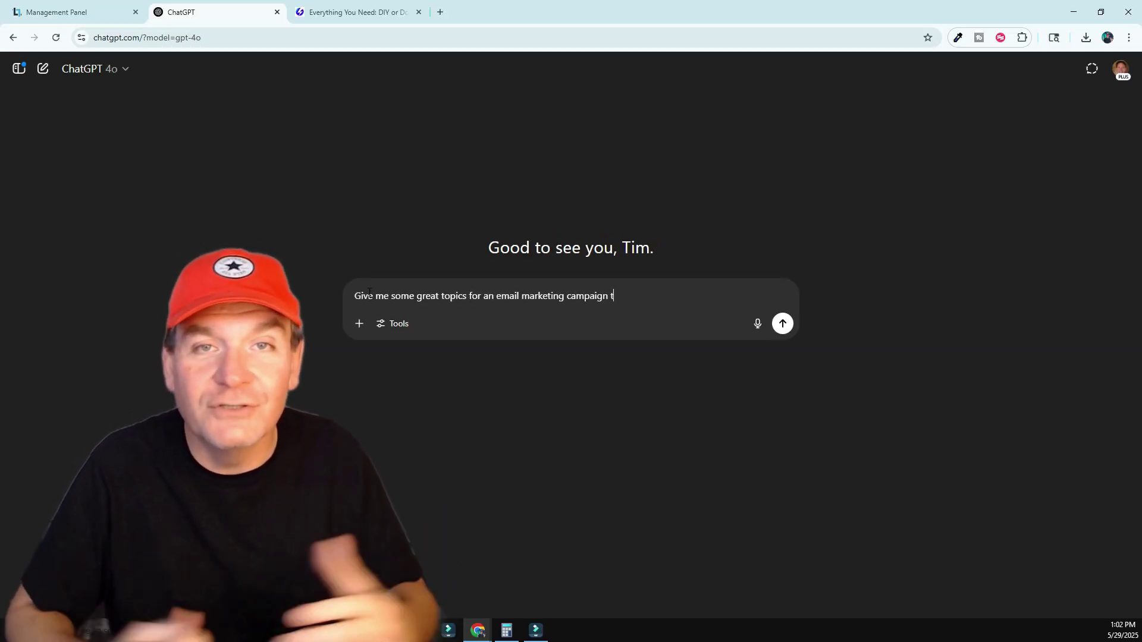
{"action": "type", "text": "o send out for a mlo"}
{"action": "key", "text": "Return"}
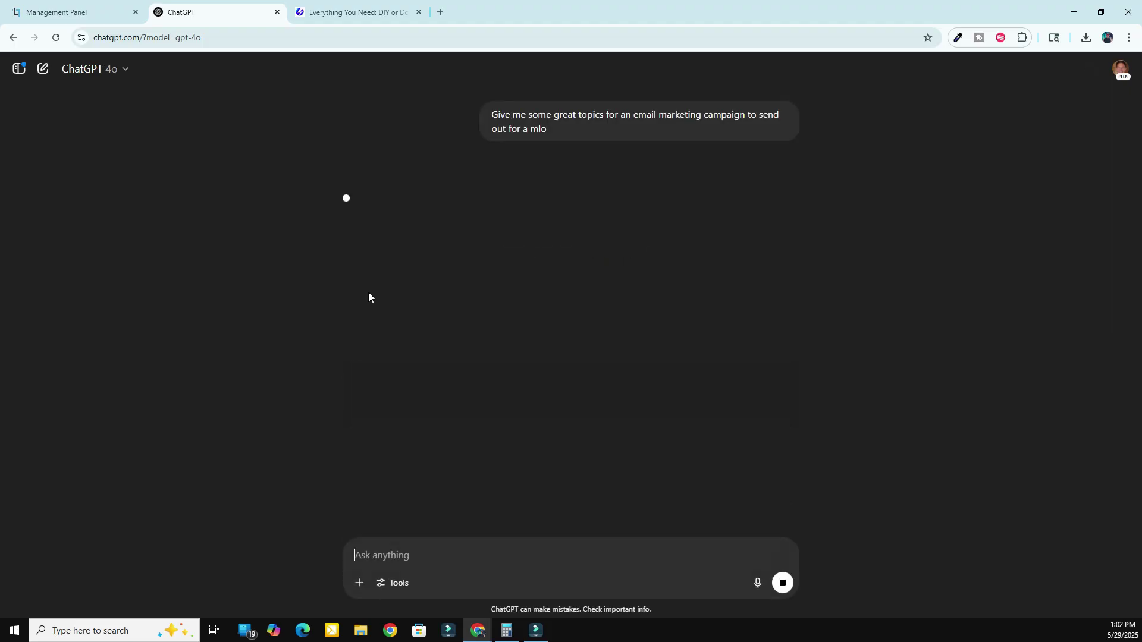
{"action": "scroll", "coordinate": [283, 353], "scroll_direction": "down", "scroll_amount": 16}
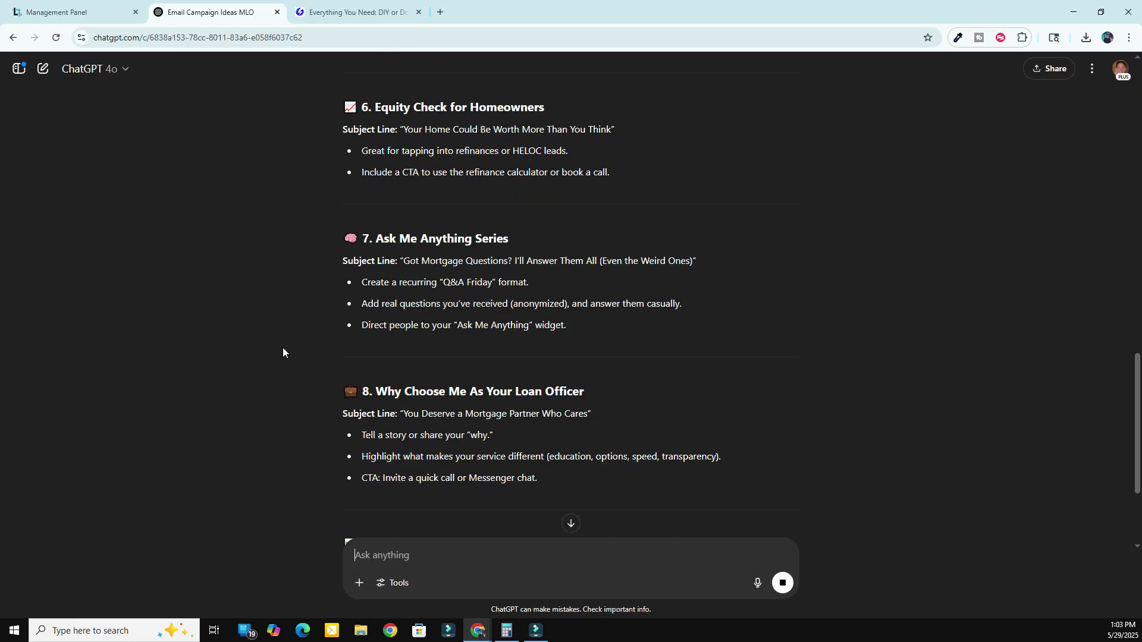
{"action": "scroll", "coordinate": [289, 366], "scroll_direction": "down", "scroll_amount": 7}
Request a short email about real estate investing with DSCR loans, with separate CTA sections for instant Messenger rate quotes and the mortgage calculator.
{"action": "left_click", "coordinate": [379, 550]}
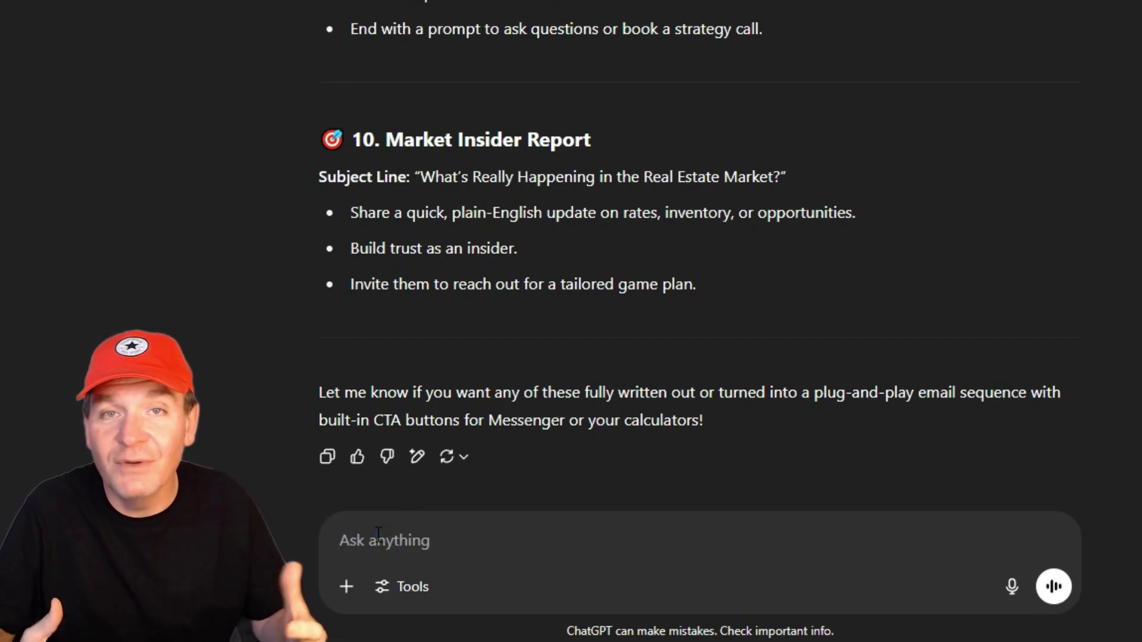
{"action": "type", "text": "Write a short email "}
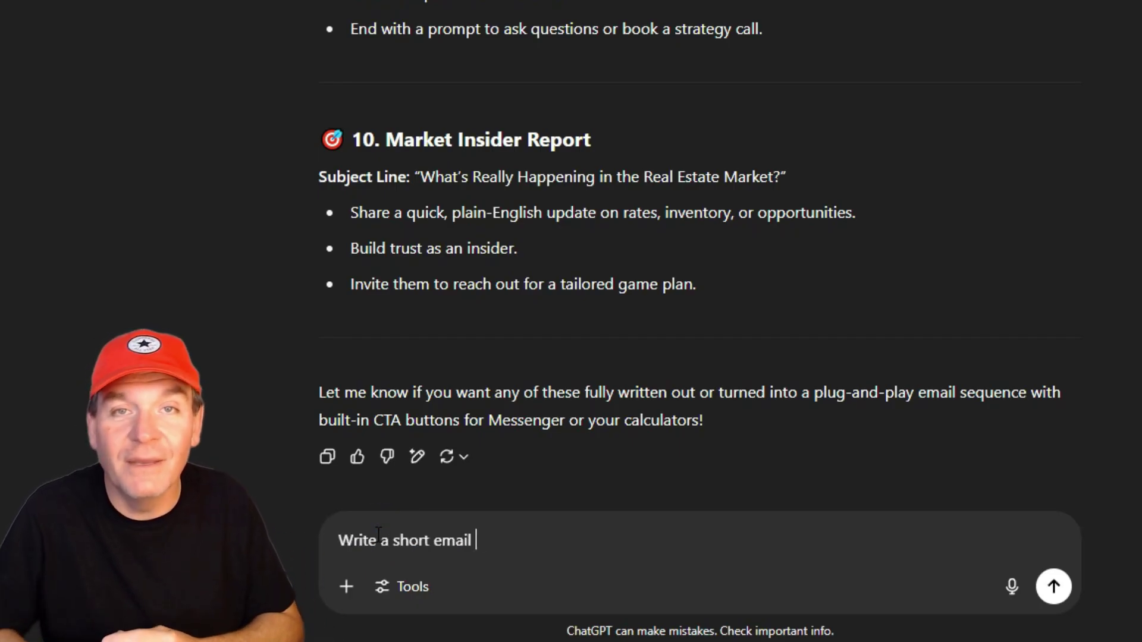
{"action": "type", "text": "about investing in real estgatte, dscr loans could be the key, add the"}
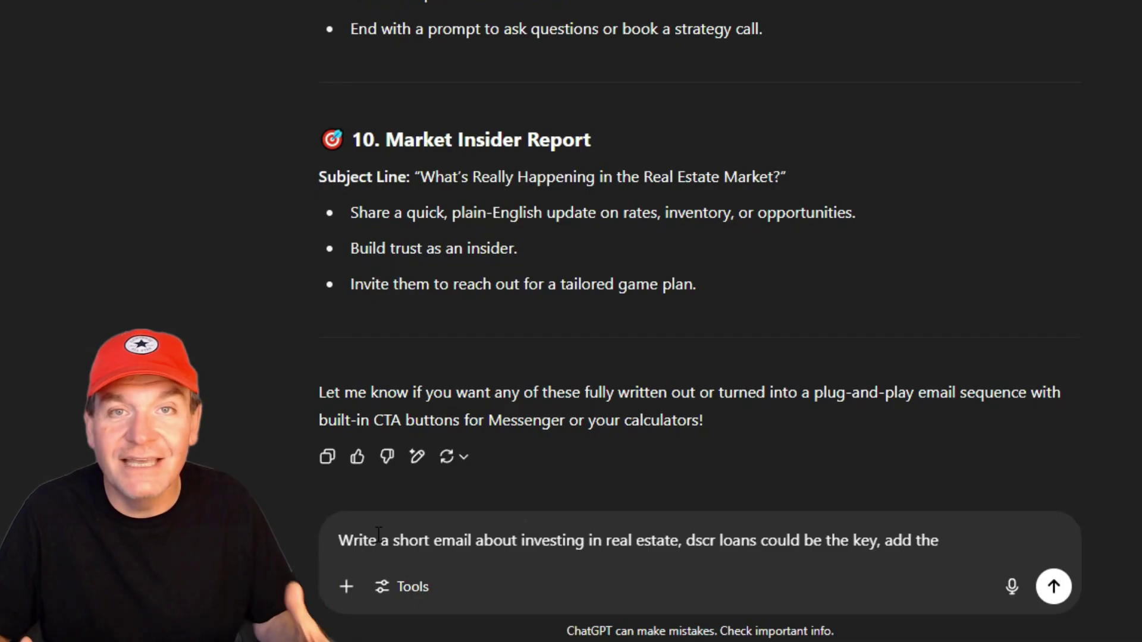
{"action": "type", "text": "y can get instant rate quotes from our automated messenger rate quote system. also"}
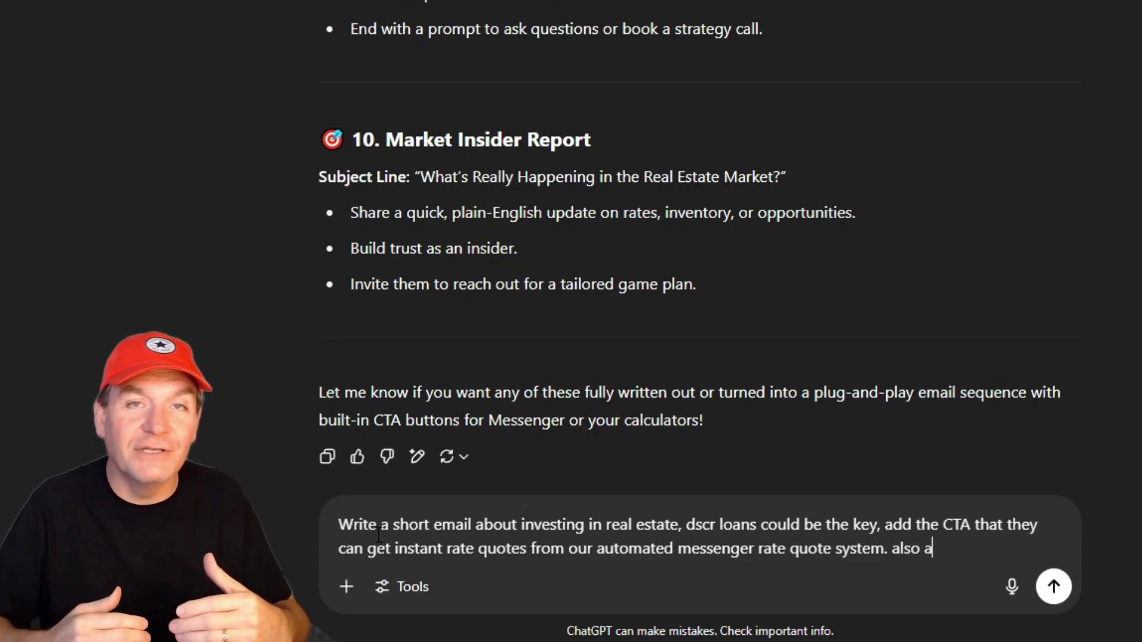
{"action": "type", "text": "an use our mortgage calculator put"}
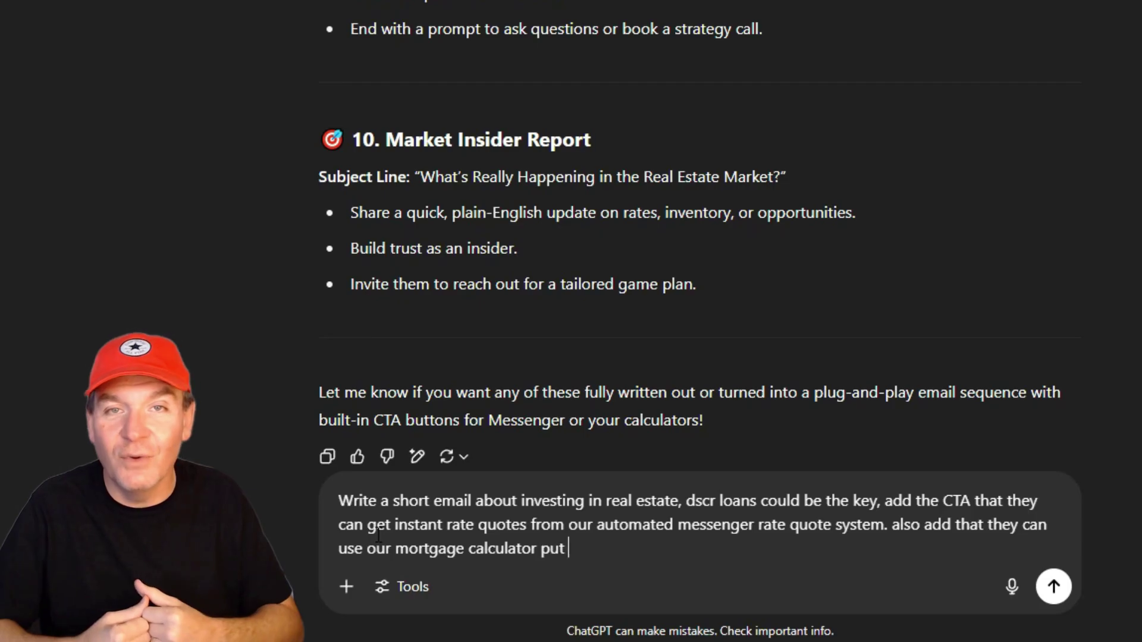
{"action": "type", "text": "a's into its own section "}
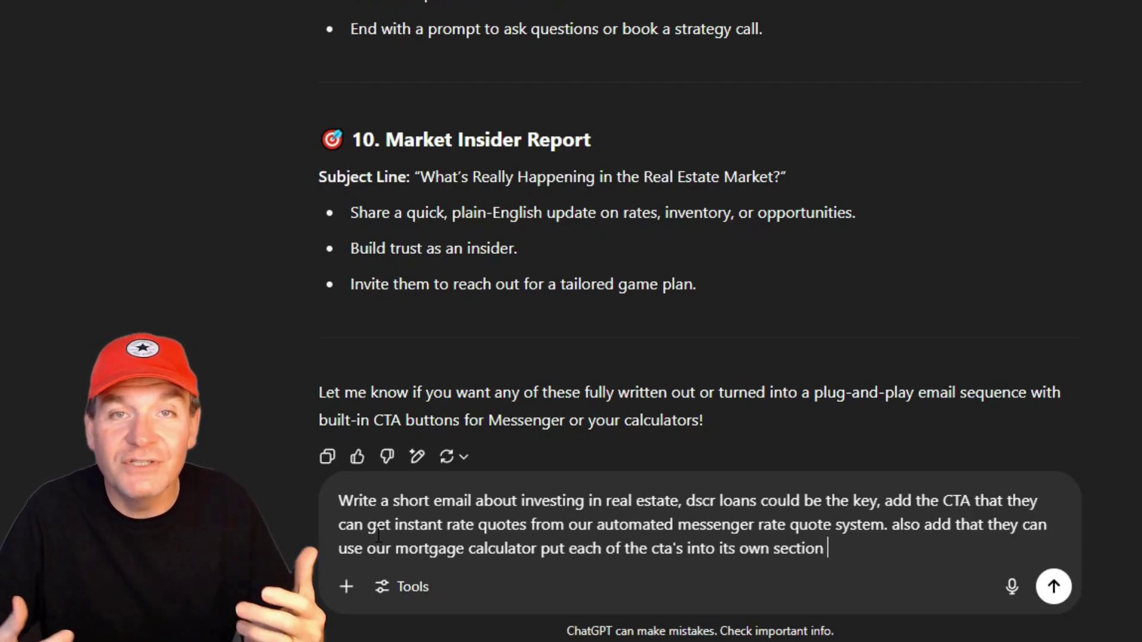
{"action": "type", "text": "so I can separate it with a"}
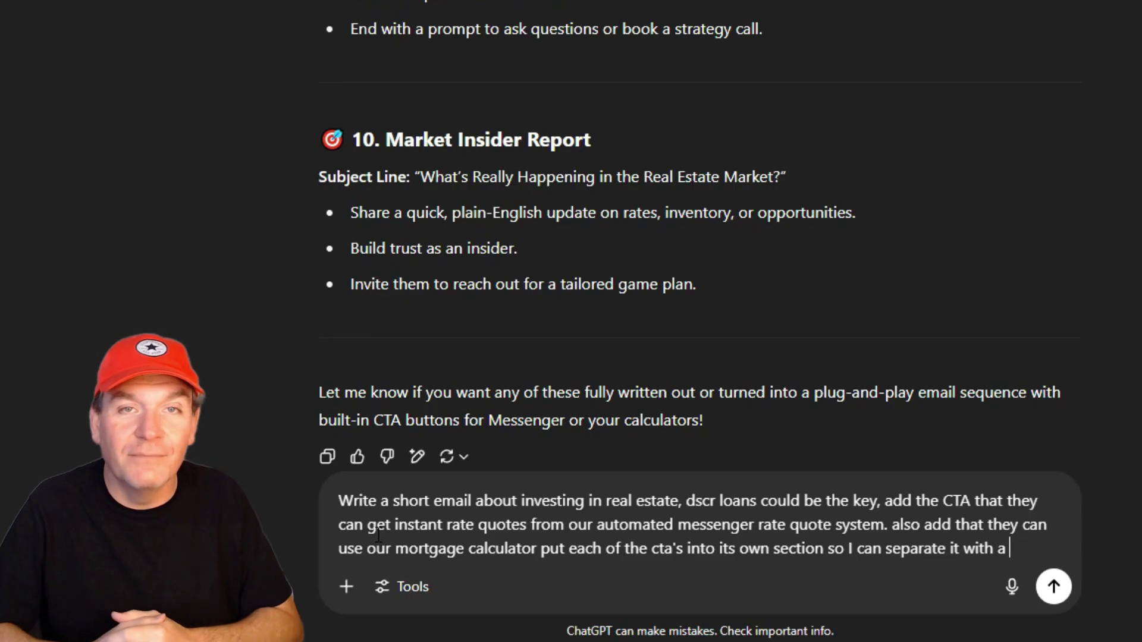
{"action": "type", "text": "cta button block in thema"}
{"action": "key", "text": "BackSpace"}
{"action": "key", "text": "BackSpace"}
{"action": "key", "text": "Return"}
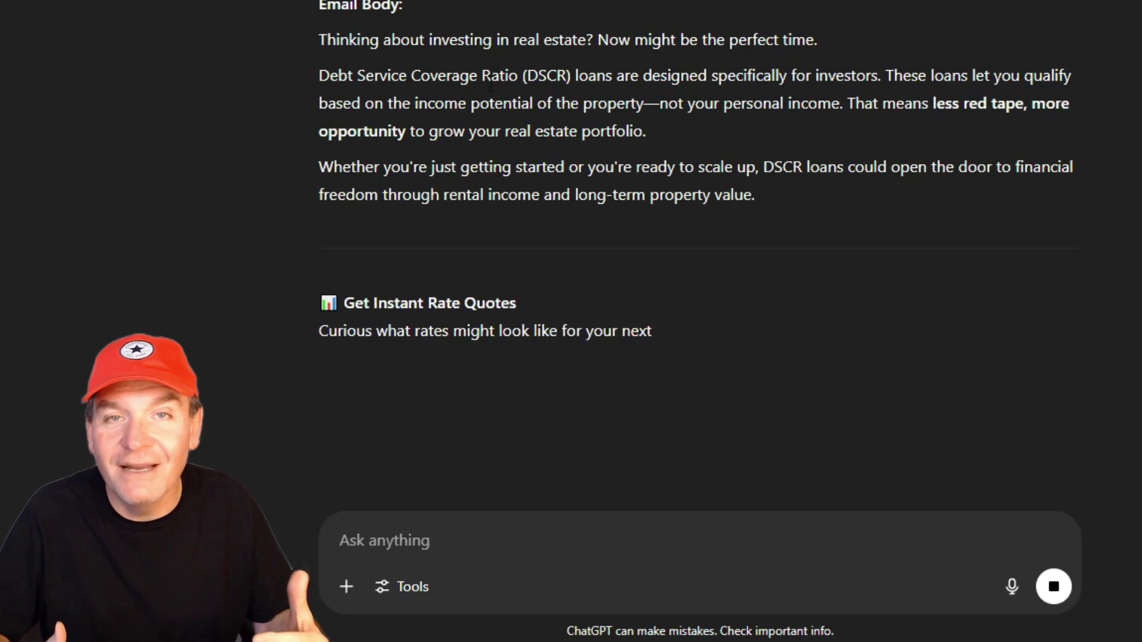
{"action": "scroll", "coordinate": [419, 83], "scroll_direction": "down", "scroll_amount": 4}
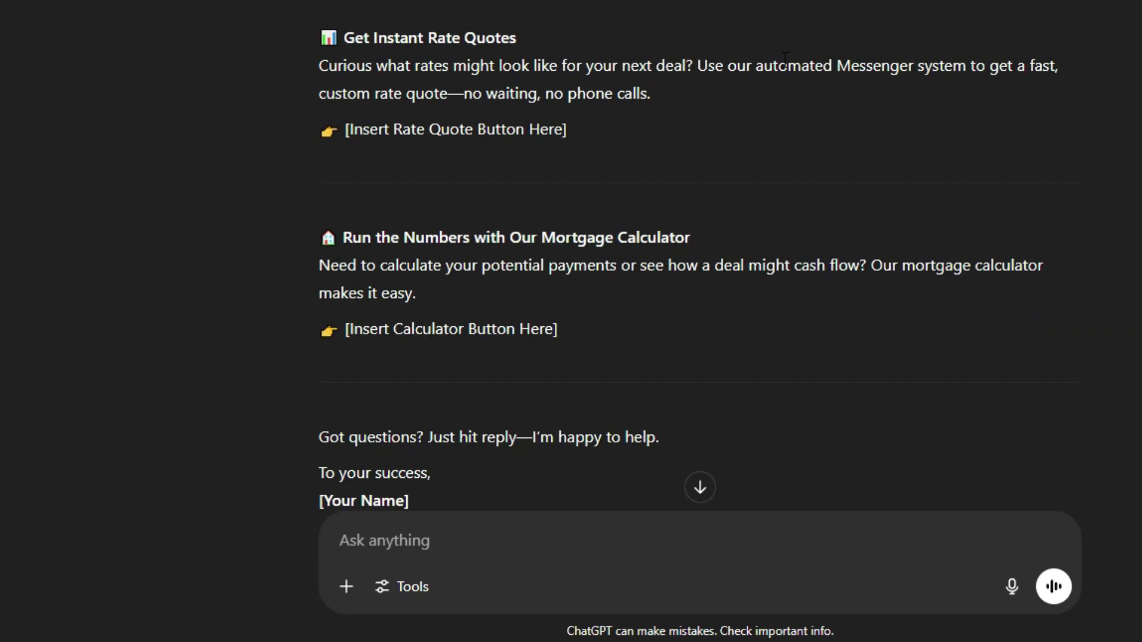
{"action": "scroll", "coordinate": [562, 286], "scroll_direction": "down", "scroll_amount": 4}
{"action": "scroll", "coordinate": [132, 242], "scroll_direction": "up", "scroll_amount": 10}
{"action": "scroll", "coordinate": [276, 183], "scroll_direction": "down", "scroll_amount": 5}
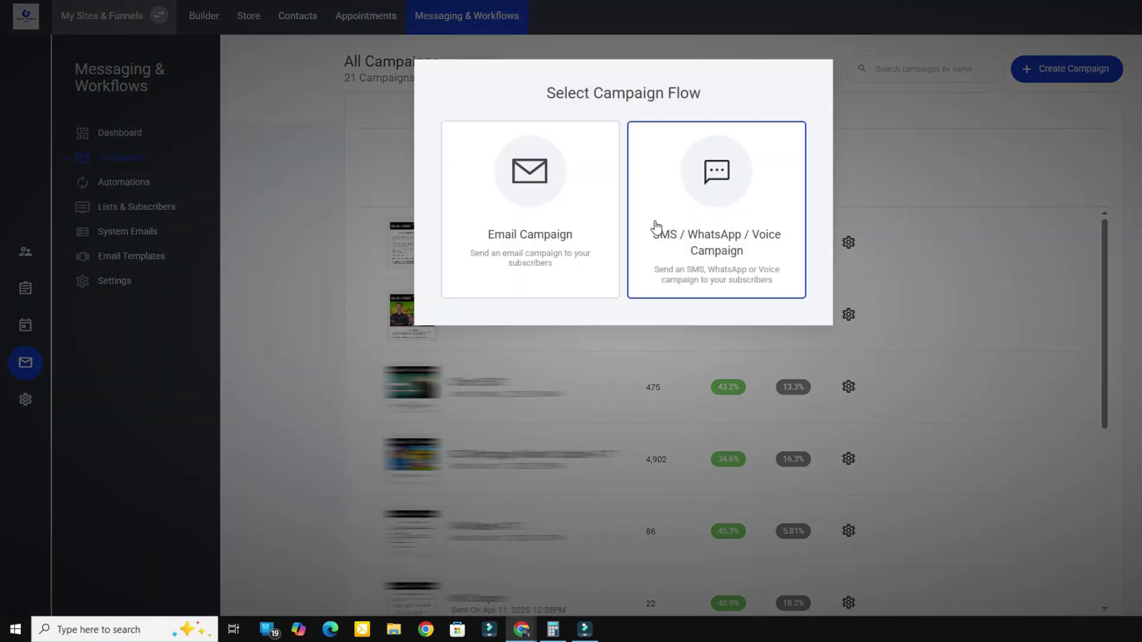
Create an email campaign named "DSCR" in the Messaging & Workflows site.
{"action": "left_click", "coordinate": [539, 216]}
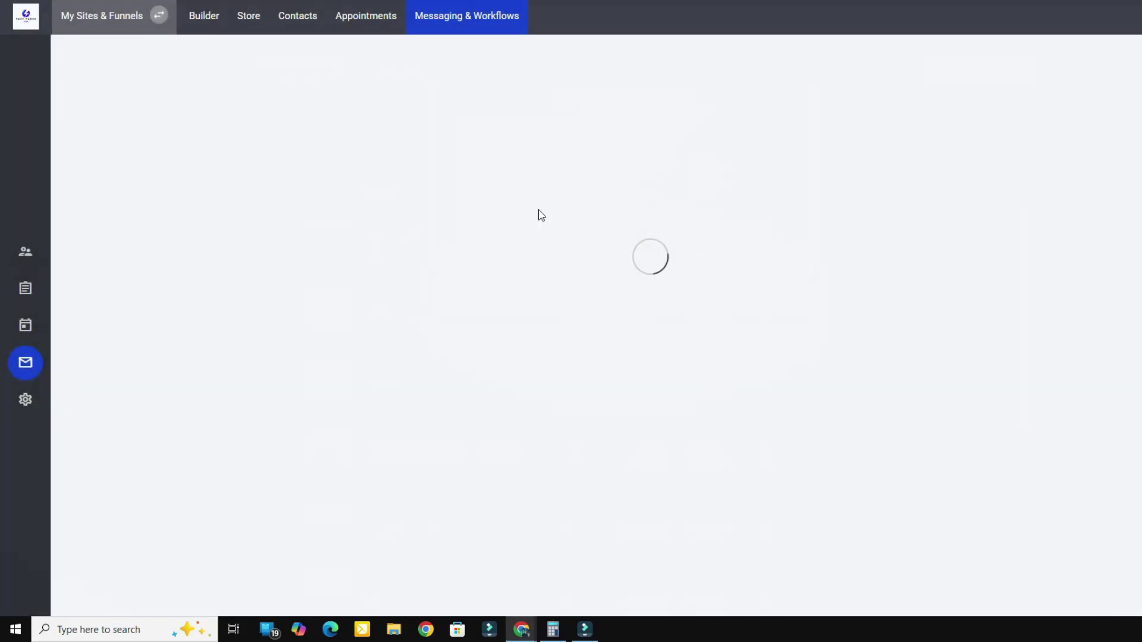
{"action": "left_click", "coordinate": [661, 246]}
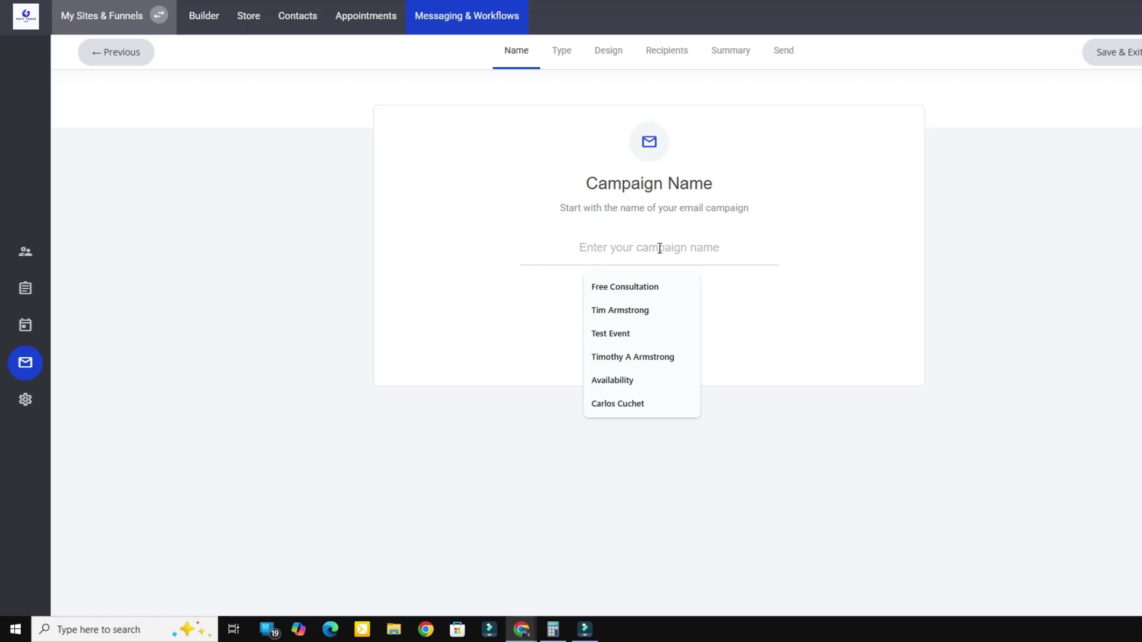
{"action": "type", "text": "DSQ"}
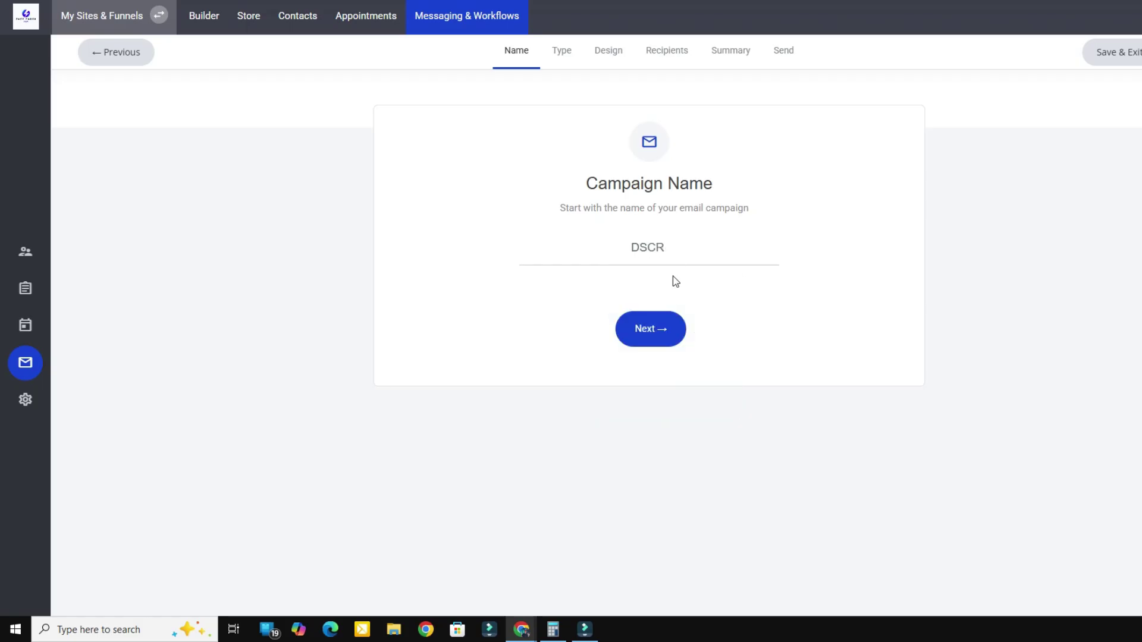
{"action": "left_click", "coordinate": [643, 334]}
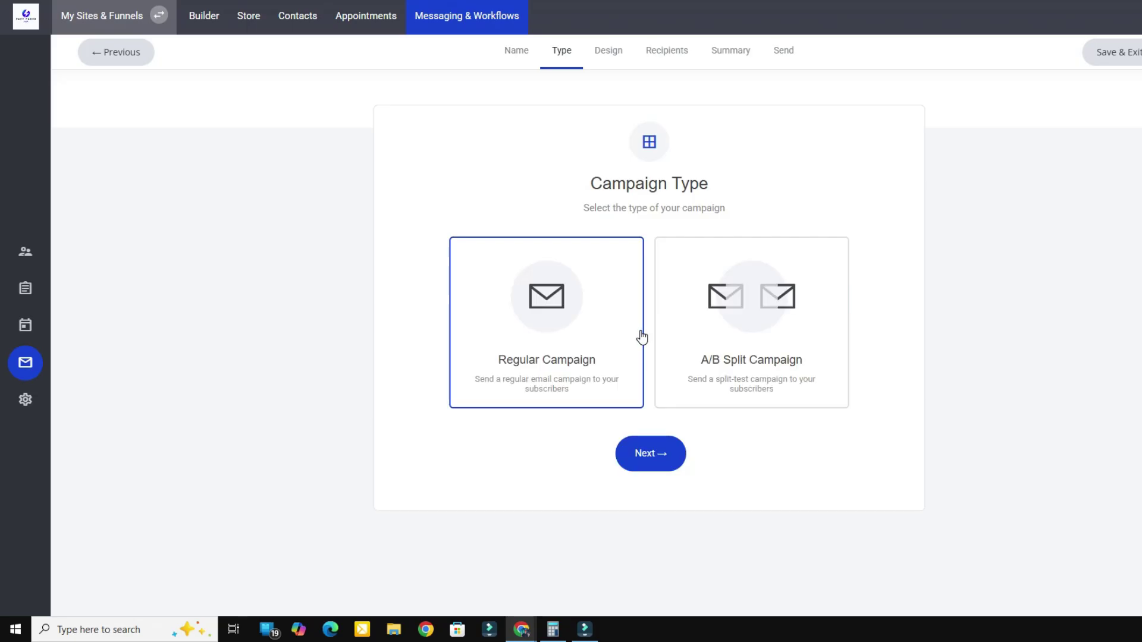
Keep the Regular Campaign type and start the design from scratch with the Drag & Drop Builder.
{"action": "left_click", "coordinate": [647, 456]}
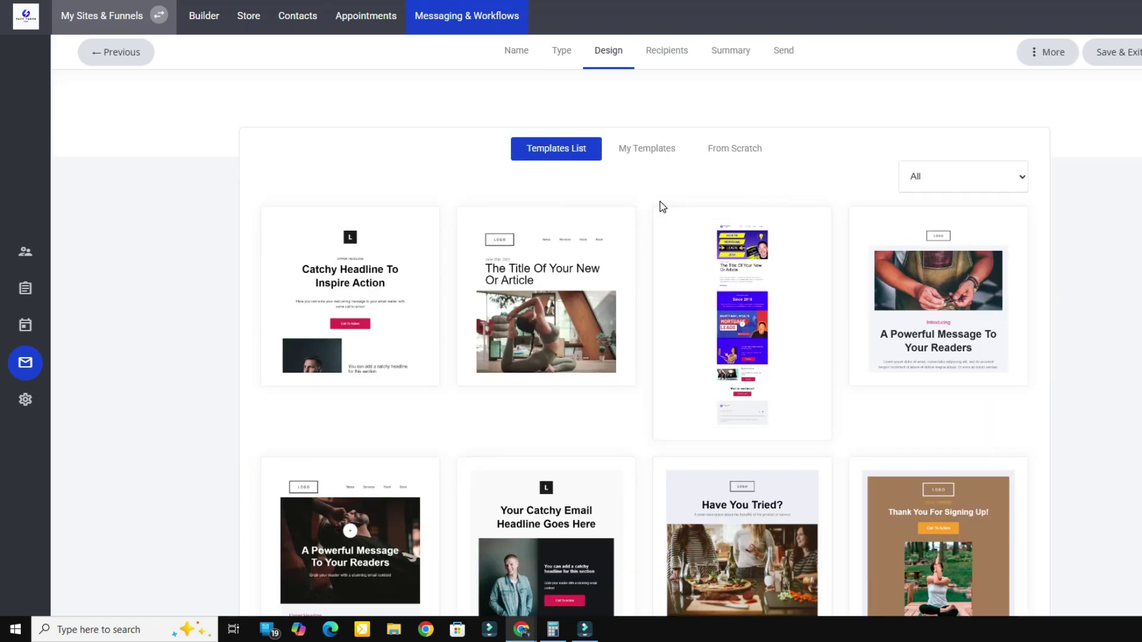
{"action": "left_click", "coordinate": [723, 156]}
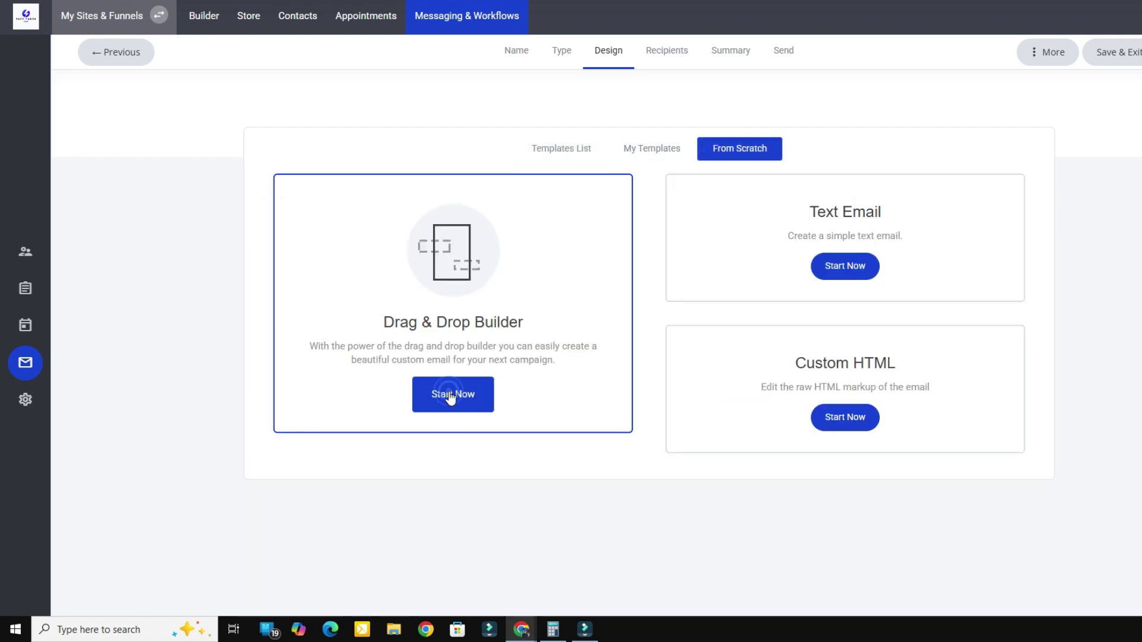
{"action": "left_click", "coordinate": [450, 396]}
Add a text block with the opening line "Thinking about investing in real estate? Now might be the perfect time.".
{"action": "left_click_drag", "start_coordinate": [174, 189], "coordinate": [765, 136]}
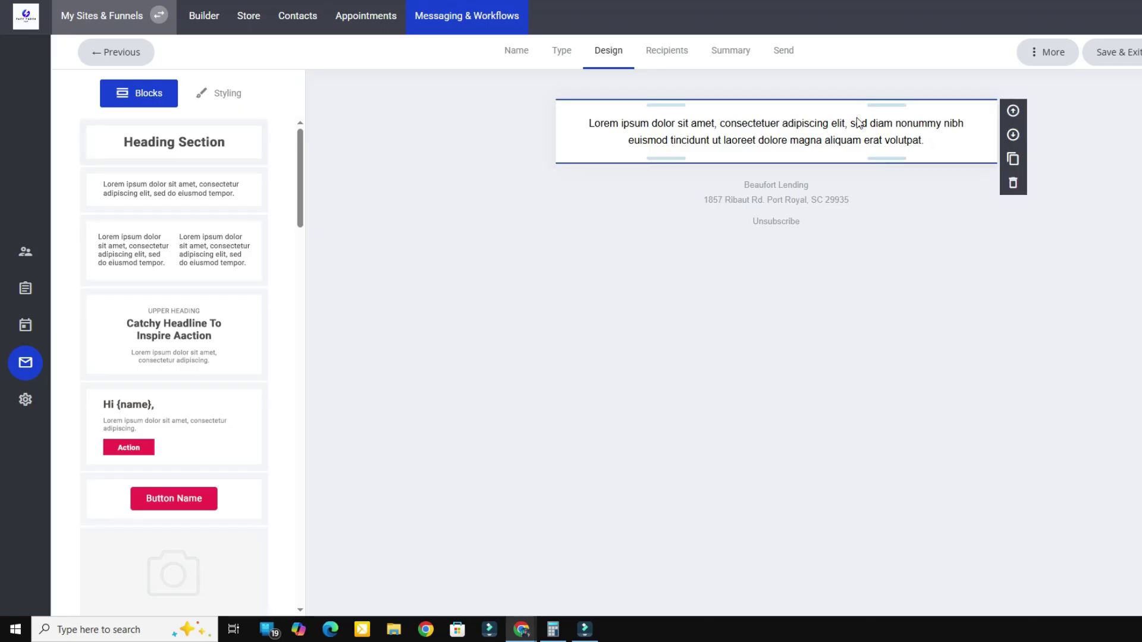
{"action": "left_click", "coordinate": [668, 135]}
{"action": "key", "text": "ctrl+a"}
{"action": "type", "text": "Thinking about investing in real estate? Now might be the perfect time."}
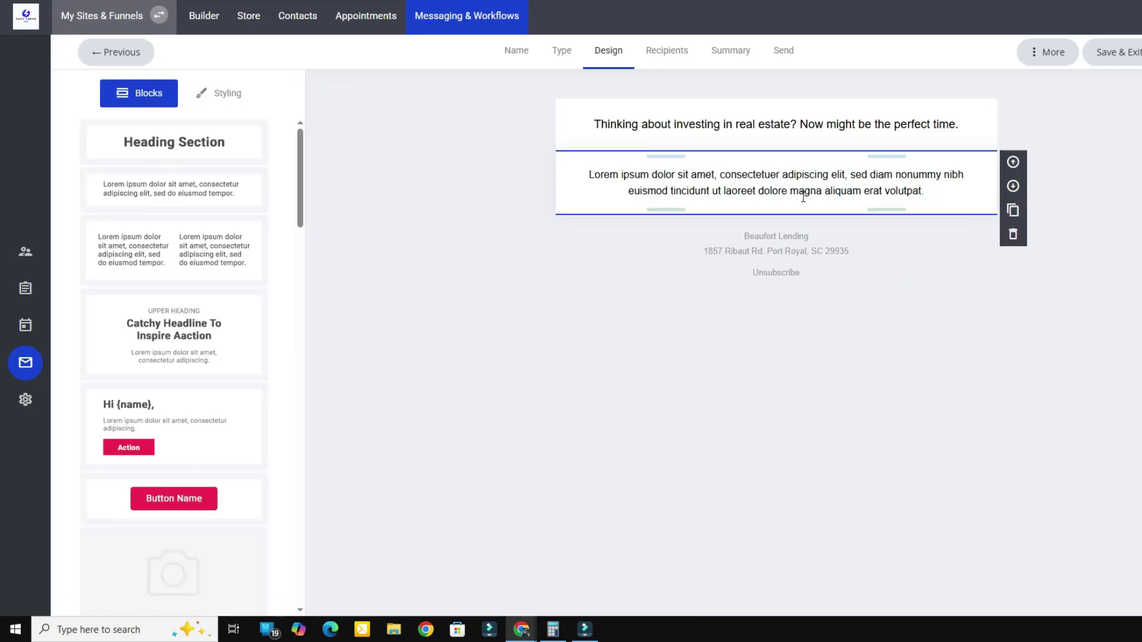
Fill the second text block with the two ChatGPT paragraphs about DSCR loans and left-align them.
{"action": "left_click", "coordinate": [938, 191]}
{"action": "key", "text": "ctrl+a"}
{"action": "type", "text": "Debt Service Coverage Ratio (DSCR) loans are designed specifically for investors. These loans let you qualify based on the income potential of the property—not your personal income. That means less red tape, more opportunity to grow your real estate portfolio.  Whether you're just getting started or you're ready to scale up, DSCR loans could open the door to financial freedom through rental income and long-term property value."}
{"action": "left_click_drag", "start_coordinate": [790, 291], "coordinate": [582, 174]}
{"action": "left_click", "coordinate": [834, 146]}
{"action": "left_click", "coordinate": [546, 270]}
Add a left-aligned text block below with the "Curious what rates might look like for your next deal?" paragraph.
{"action": "left_click_drag", "start_coordinate": [190, 188], "coordinate": [779, 342]}
{"action": "left_click", "coordinate": [926, 360]}
{"action": "key", "text": "ctrl+a"}
{"action": "type", "text": "Curious what rates might look like for your next deal? Use our automated Messenger system to get a fast, custom rate quote—no waiting, no phone calls."}
{"action": "left_click_drag", "start_coordinate": [959, 357], "coordinate": [570, 357]}
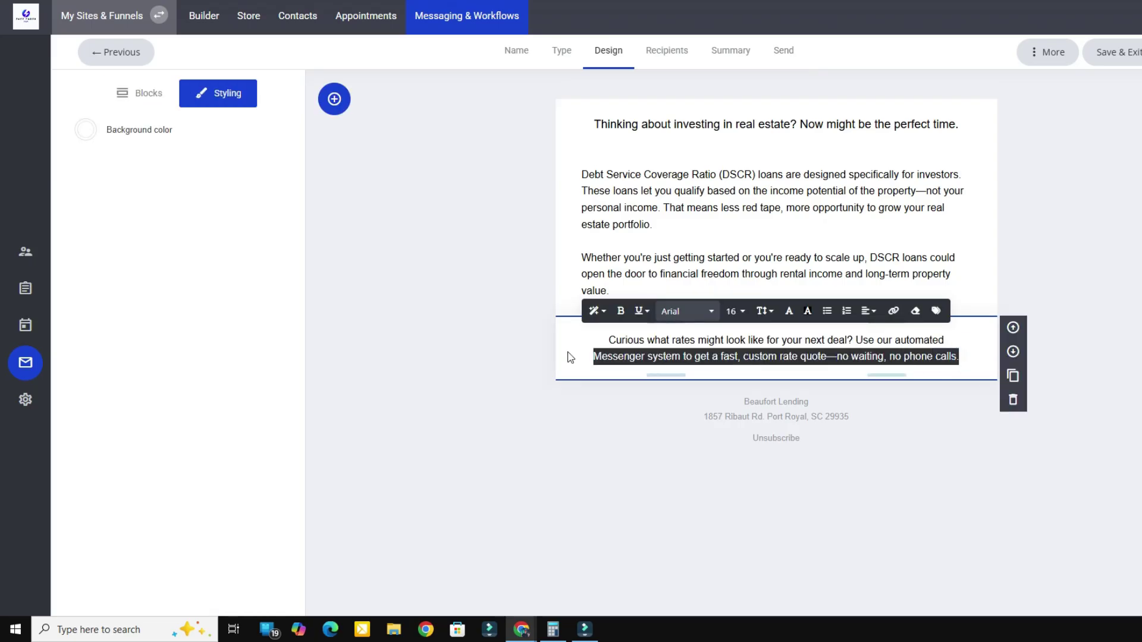
{"action": "left_click", "coordinate": [833, 311]}
Add a text-and-button block below the rate paragraph and switch its sides so the button sits after the text.
{"action": "scroll", "coordinate": [179, 344], "scroll_direction": "down", "scroll_amount": 15}
{"action": "left_click_drag", "start_coordinate": [178, 140], "coordinate": [586, 411]}
{"action": "left_click", "coordinate": [584, 458]}
{"action": "left_click", "coordinate": [86, 127]}
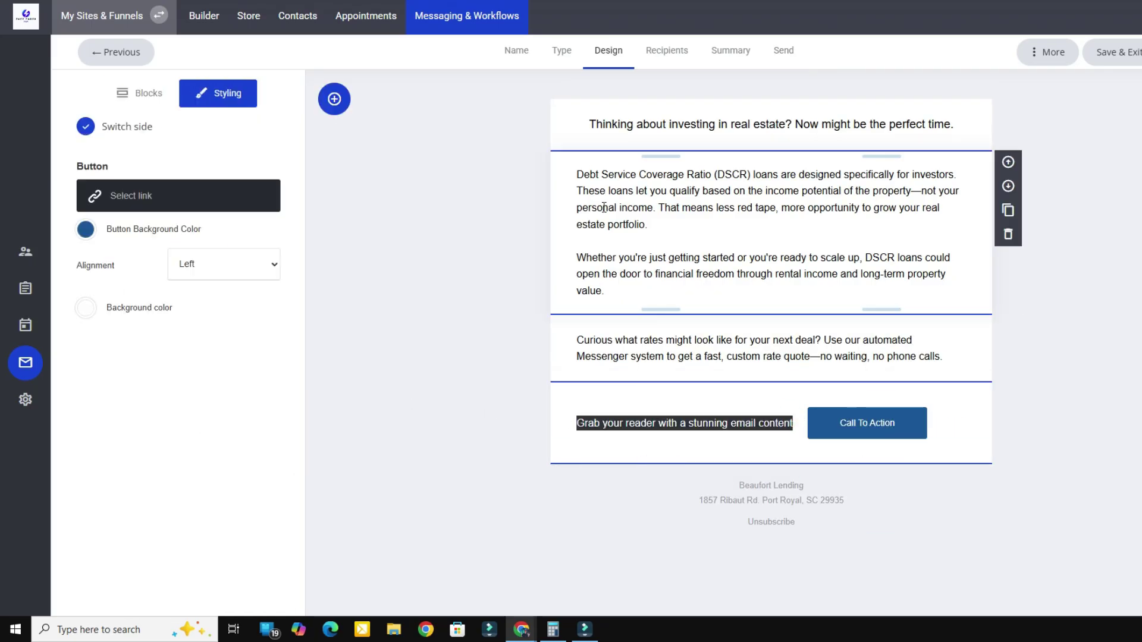
Set the new block's text to "Get Instant Rate Quotes With Our Messenger System" and its button label to "GET RATES NOW!".
{"action": "left_click", "coordinate": [613, 425]}
{"action": "type", "text": "Get Instant Rate Quotes With "}
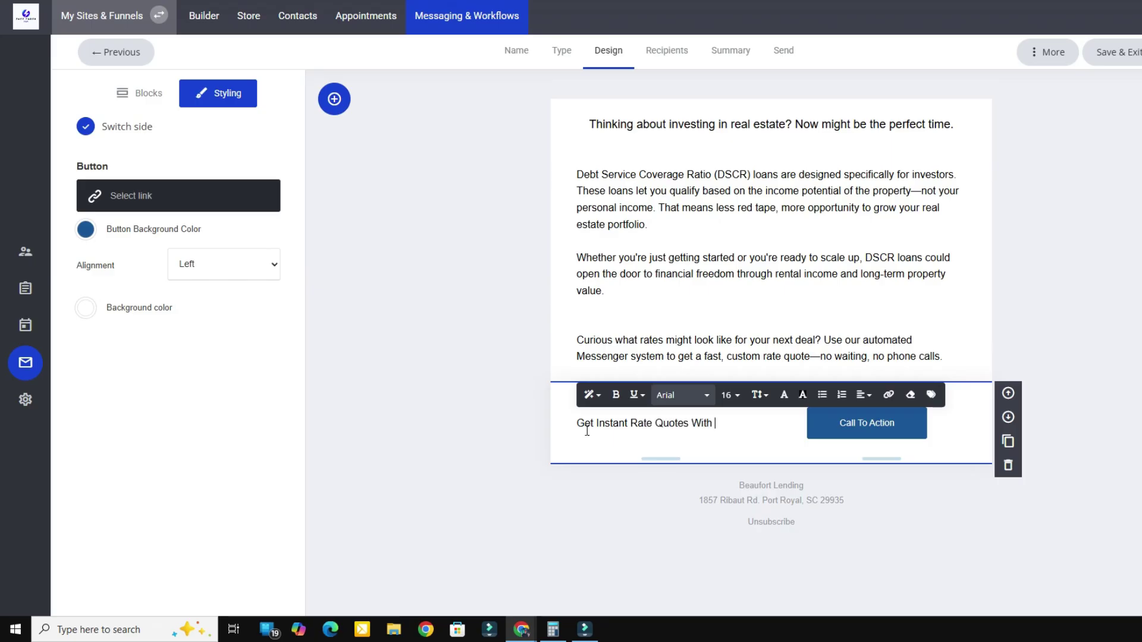
{"action": "type", "text": "Our Messenger System"}
{"action": "left_click_drag", "start_coordinate": [896, 424], "coordinate": [840, 423]}
{"action": "type", "text": "GET RATES NOW!"}
Give the button block a light grey background and add a "GET INSTANT RATE QUOTES" heading section above the rate paragraph.
{"action": "left_click", "coordinate": [86, 307]}
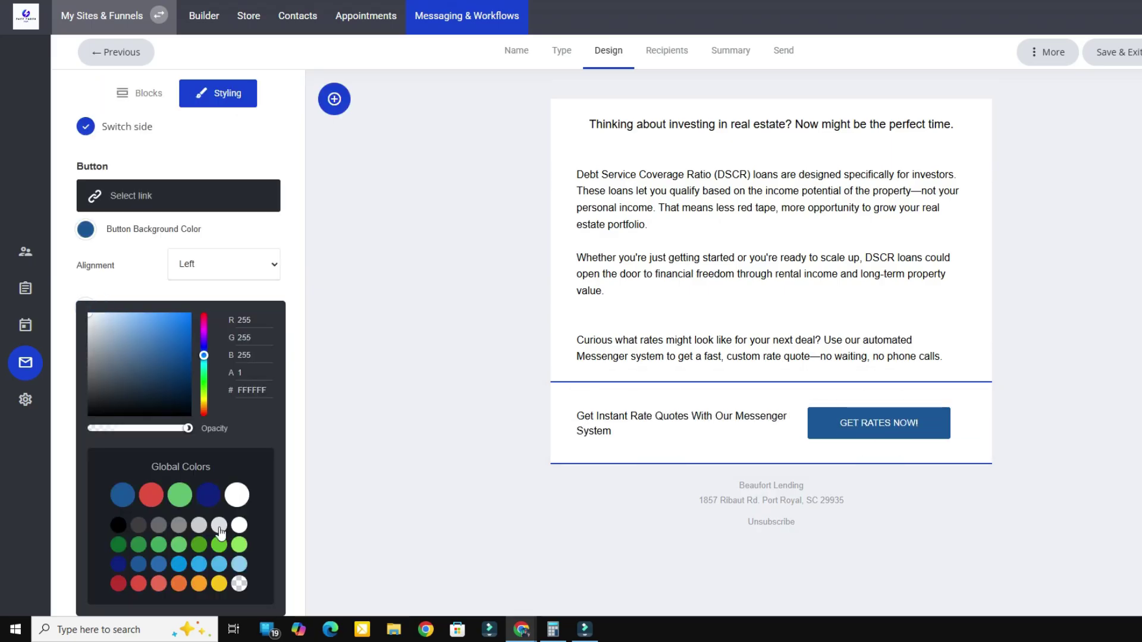
{"action": "left_click", "coordinate": [220, 527]}
{"action": "left_click", "coordinate": [405, 458]}
{"action": "left_click_drag", "start_coordinate": [190, 213], "coordinate": [654, 321]}
{"action": "type", "text": "GET INSTANT RATE QUOTES"}
Replace the text beside the rates button with "Click for your instant rate quote" and center it.
{"action": "left_click", "coordinate": [620, 491]}
{"action": "left_click_drag", "start_coordinate": [621, 491], "coordinate": [570, 478]}
{"action": "type", "text": "Click for your inst"}
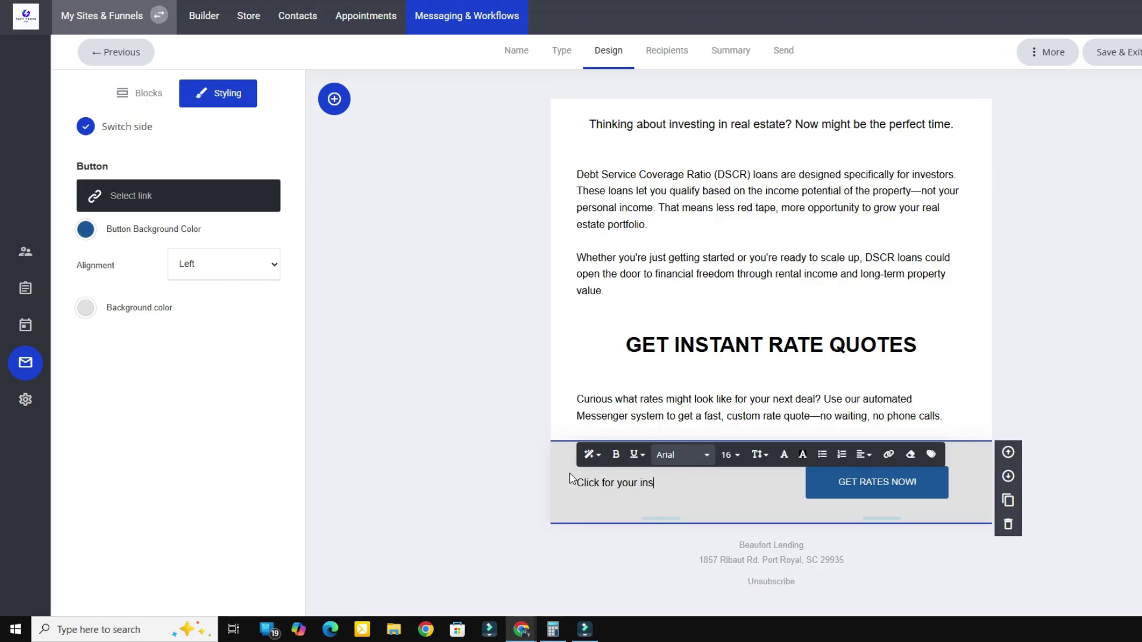
{"action": "left_click", "coordinate": [864, 454]}
Give the "GET INSTANT RATE QUOTES" heading section a blue background and white text.
{"action": "left_click", "coordinate": [578, 354]}
{"action": "left_click", "coordinate": [86, 128]}
{"action": "left_click_drag", "start_coordinate": [916, 346], "coordinate": [609, 360]}
{"action": "left_click", "coordinate": [784, 312]}
{"action": "left_click", "coordinate": [452, 357]}
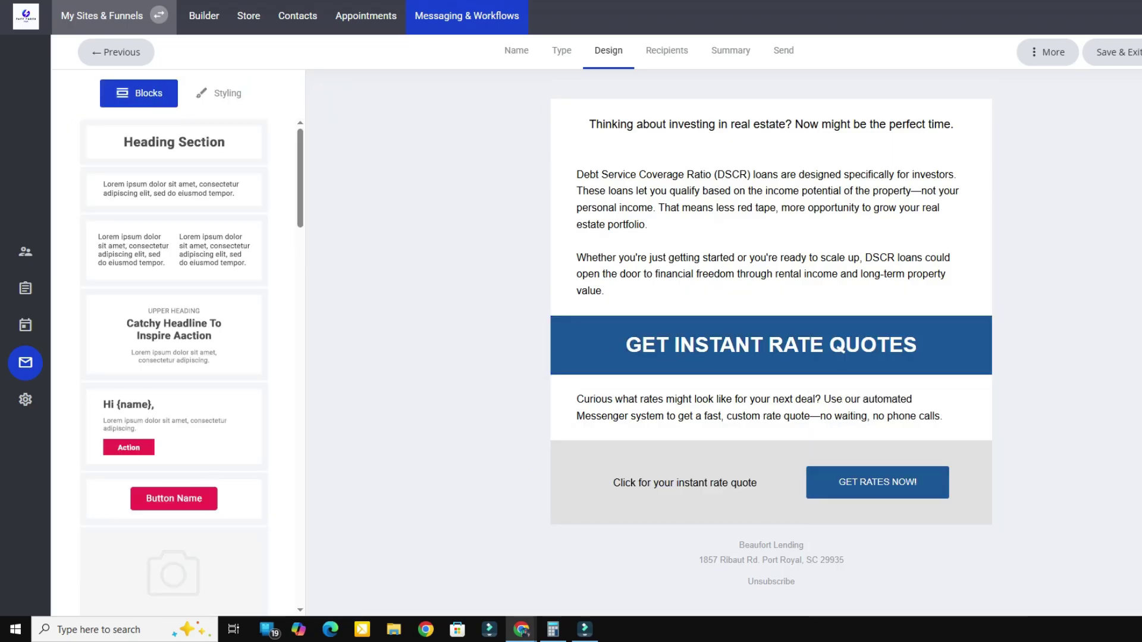
Duplicate the blue heading section, place the copy below the rates button block, and change its text to "RUN THE NUMBERS".
{"action": "scroll", "coordinate": [771, 357], "scroll_direction": "down", "scroll_amount": 1}
{"action": "left_click", "coordinate": [1010, 302]}
{"action": "key", "text": "ctrl+a"}
{"action": "type", "text": "RUN THE NUMBERS"}
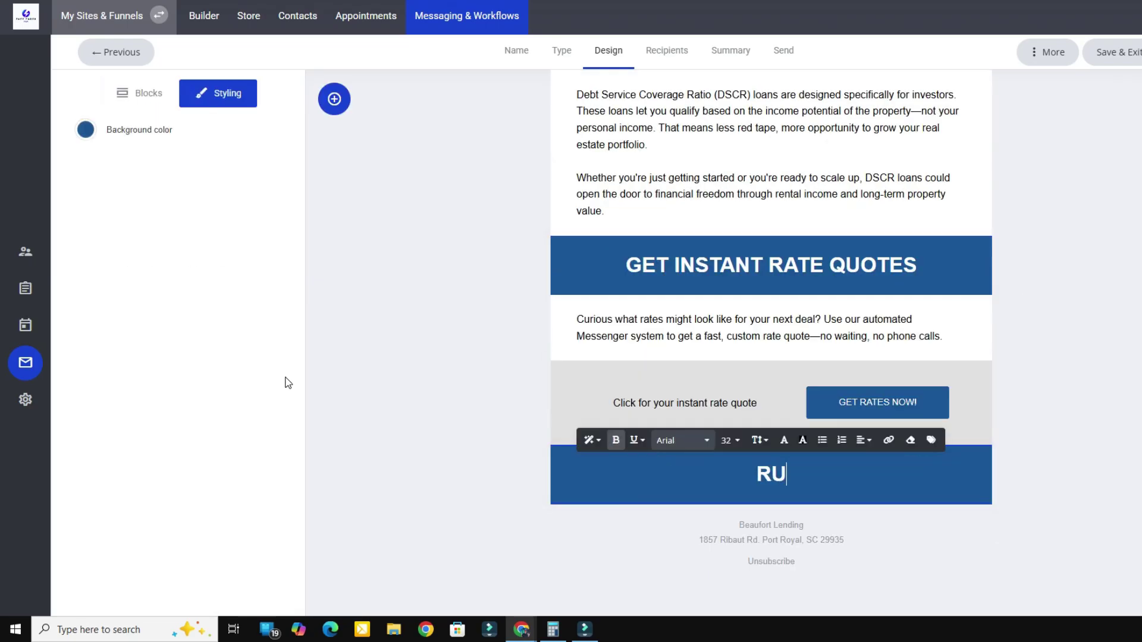
Duplicate the rate paragraph block below "RUN THE NUMBERS" and replace its text with the mortgage calculator paragraph.
{"action": "left_click", "coordinate": [1008, 355]}
{"action": "left_click", "coordinate": [1009, 396]}
{"action": "left_click", "coordinate": [1009, 480]}
{"action": "left_click_drag", "start_coordinate": [943, 547], "coordinate": [575, 528]}
{"action": "type", "text": "Need to calculate your potential payments or see how a deal might cash flow? Our mortgage calculator makes it easy."}
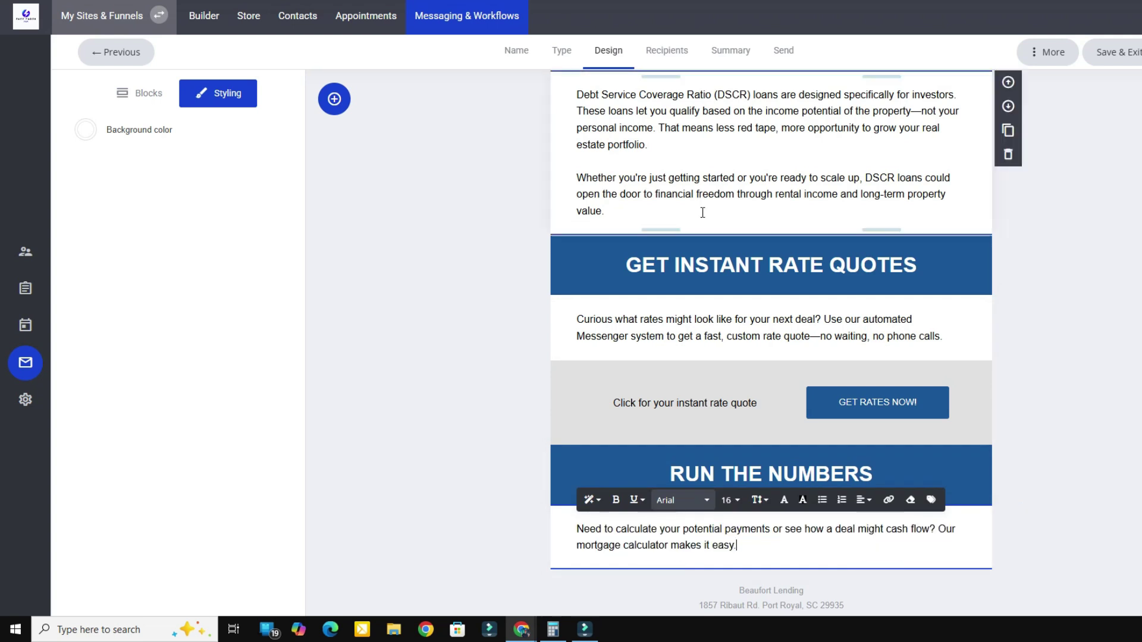
Duplicate the grey rates button block below the calculator paragraph, with the copy's button placed before its text.
{"action": "left_click", "coordinate": [1008, 420]}
{"action": "left_click", "coordinate": [1008, 481]}
{"action": "scroll", "coordinate": [865, 395], "scroll_direction": "down", "scroll_amount": 3}
{"action": "left_click", "coordinate": [1008, 367]}
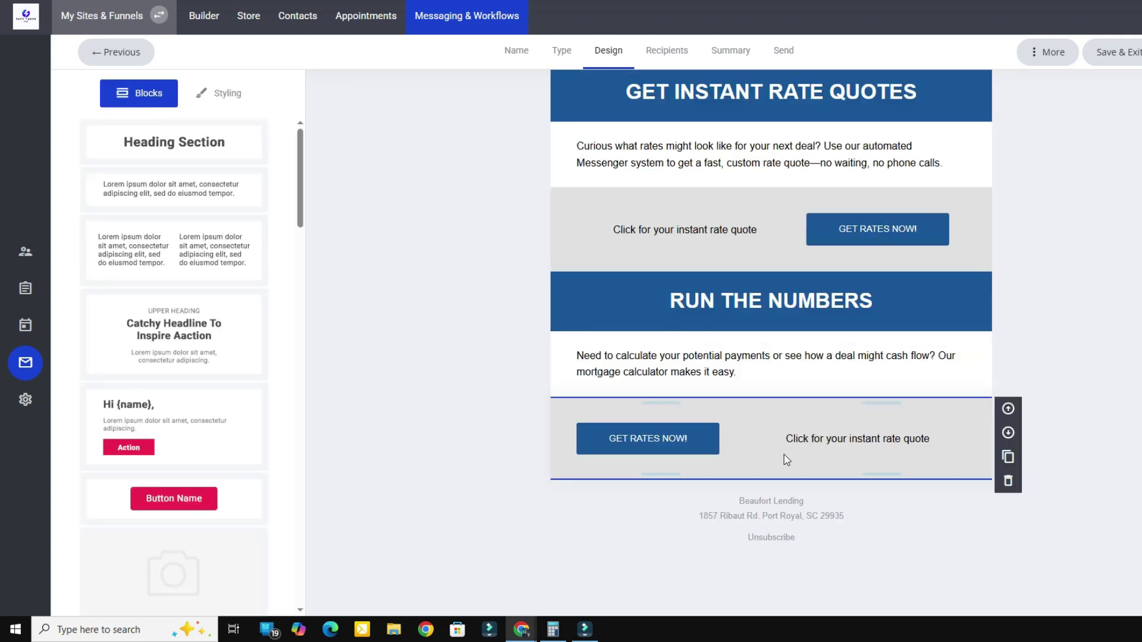
Change the duplicated block's button label to "CALCULATOR".
{"action": "left_click", "coordinate": [611, 439]}
{"action": "type", "text": "USE OUR CALCULATOR"}
{"action": "left_click_drag", "start_coordinate": [695, 451], "coordinate": [602, 441]}
{"action": "type", "text": "CALCULATOR"}
Rewrite the text beside the calculator button so it invites readers to "run the numbers" instead of getting a rate quote.
{"action": "left_click", "coordinate": [935, 443]}
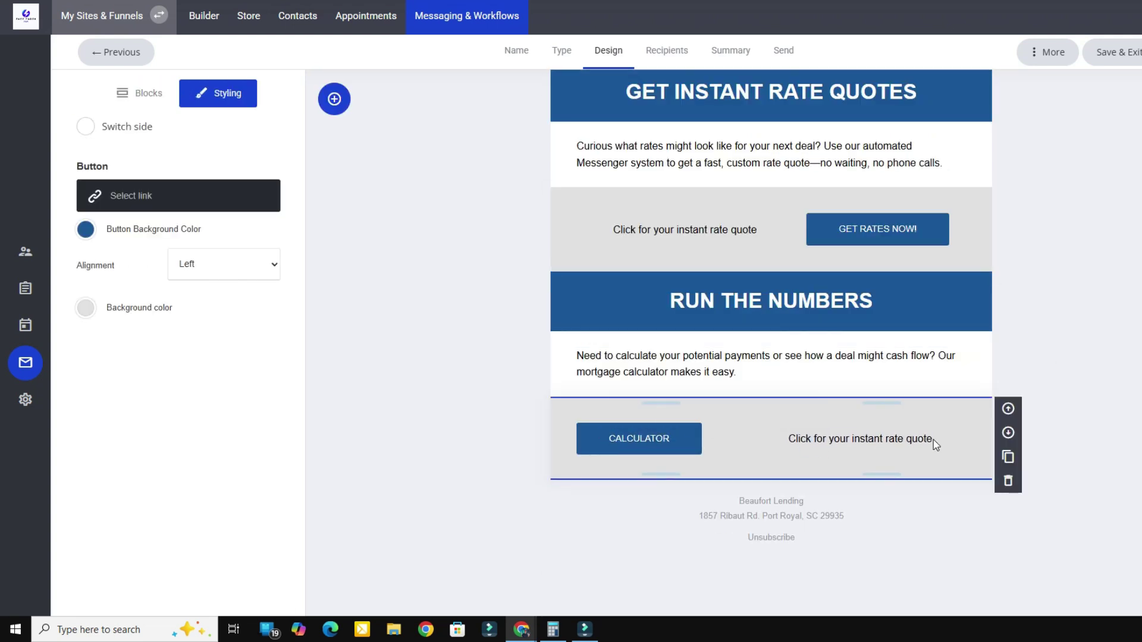
{"action": "key", "text": "BackSpace"}
{"action": "key", "text": "BackSpace"}
{"action": "key", "text": "BackSpace"}
{"action": "key", "text": "BackSpace"}
{"action": "key", "text": "BackSpace"}
{"action": "key", "text": "BackSpace"}
{"action": "key", "text": "BackSpace"}
{"action": "key", "text": "BackSpace"}
{"action": "key", "text": "BackSpace"}
{"action": "type", "text": "culator"}
{"action": "mouse_move", "coordinate": [933, 440]}
{"action": "left_mouse_down"}
{"action": "mouse_move", "coordinate": [846, 450]}
{"action": "mouse_move", "coordinate": [933, 440]}
{"action": "left_mouse_up"}
{"action": "left_click", "coordinate": [851, 438]}
{"action": "type", "text": "run the numbers"}
{"action": "left_click", "coordinate": [1119, 294]}
Open the link settings for the GET RATES NOW! button, and link the CALCULATOR button to the Mortgage Calculator page.
{"action": "left_click", "coordinate": [849, 380]}
{"action": "scroll", "coordinate": [848, 401], "scroll_direction": "down", "scroll_amount": 1}
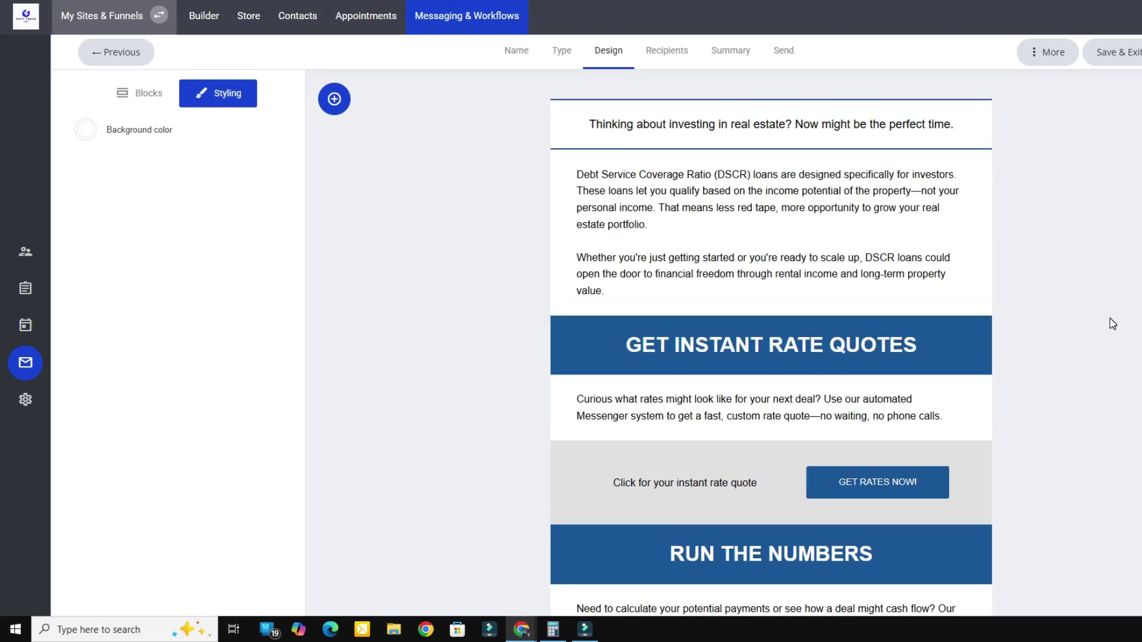
{"action": "left_click", "coordinate": [179, 195]}
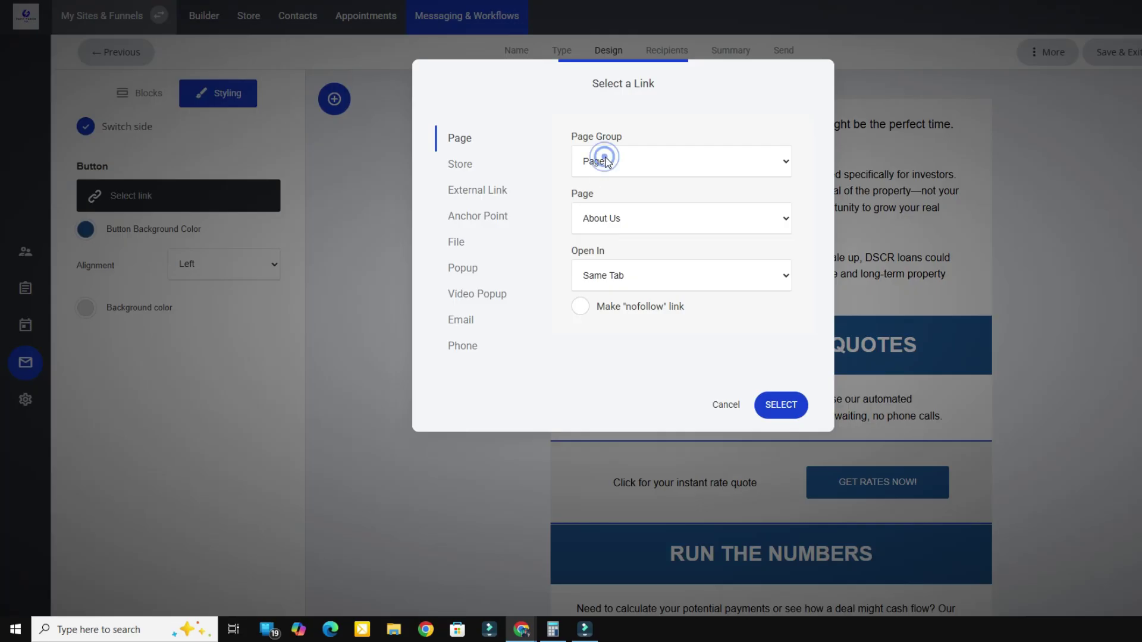
{"action": "left_click", "coordinate": [645, 220]}
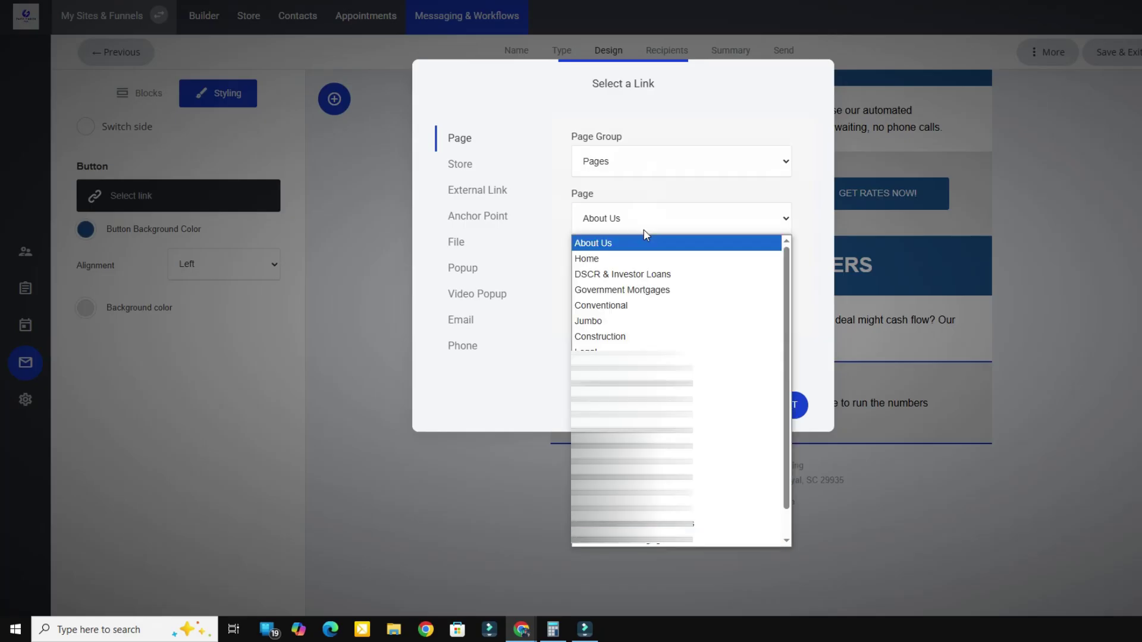
{"action": "left_click", "coordinate": [654, 524]}
{"action": "left_click", "coordinate": [780, 408]}
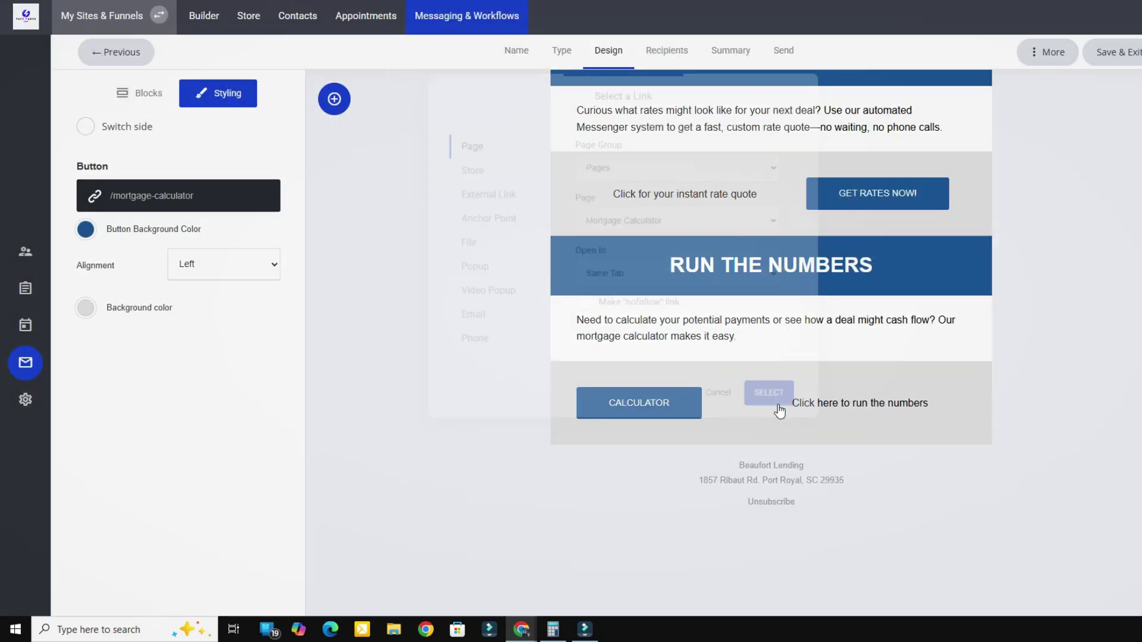
{"action": "left_click", "coordinate": [1129, 369]}
{"action": "scroll", "coordinate": [1128, 369], "scroll_direction": "up", "scroll_amount": 5}
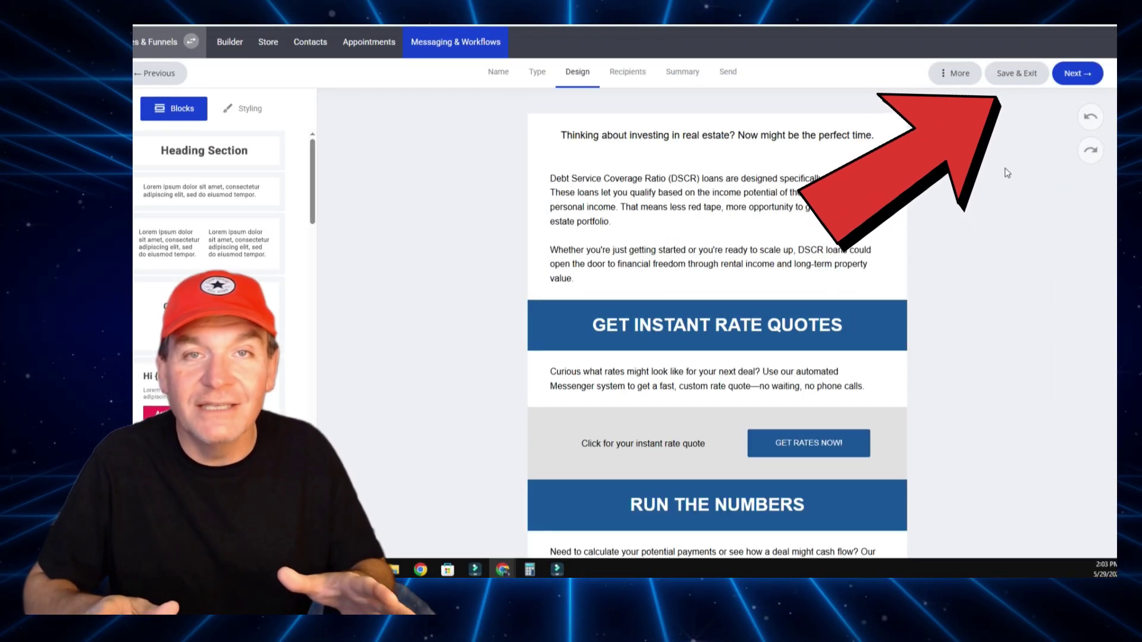
Choose the 469-contact list as the campaign's audience and continue to the campaign settings summary.
{"action": "left_click", "coordinate": [1079, 75]}
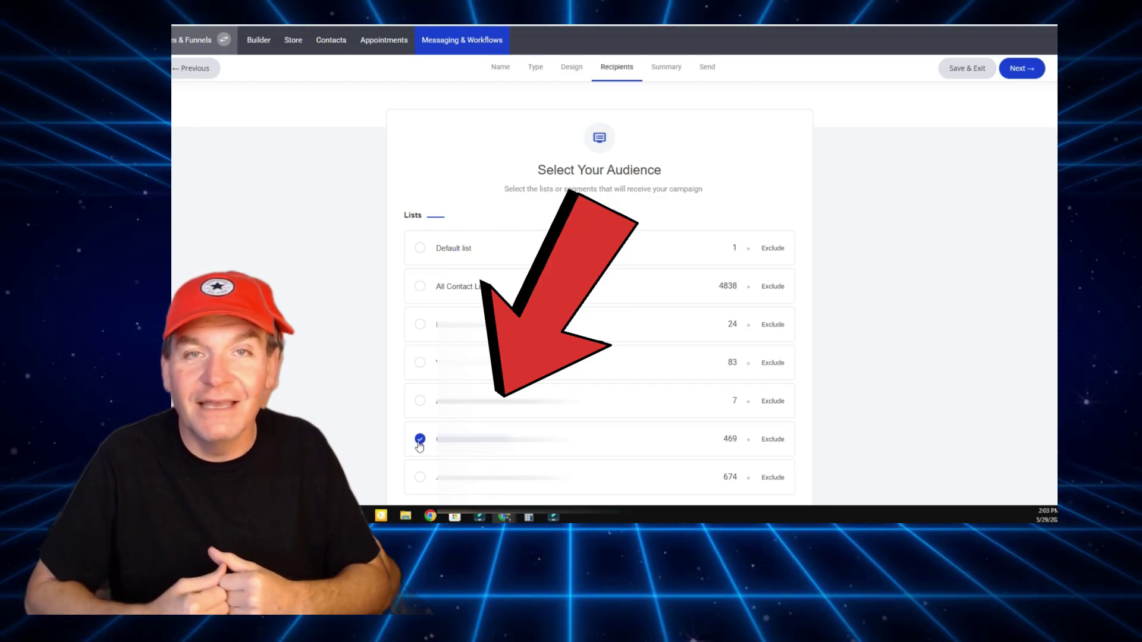
{"action": "left_click", "coordinate": [1029, 69]}
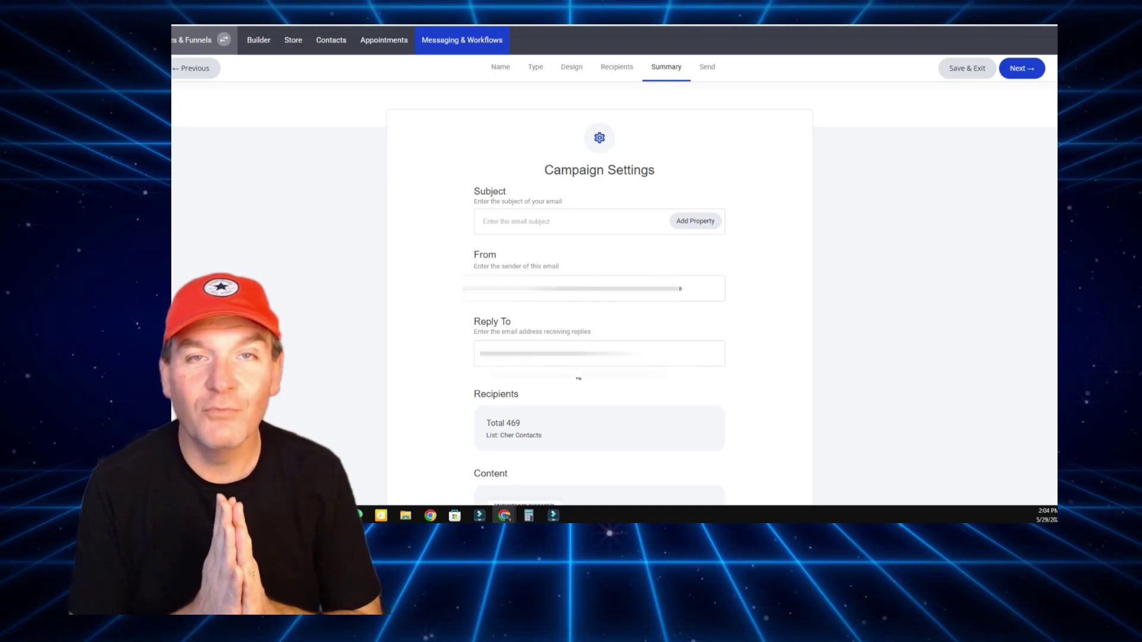
{"action": "scroll", "coordinate": [595, 393], "scroll_direction": "down", "scroll_amount": 3}
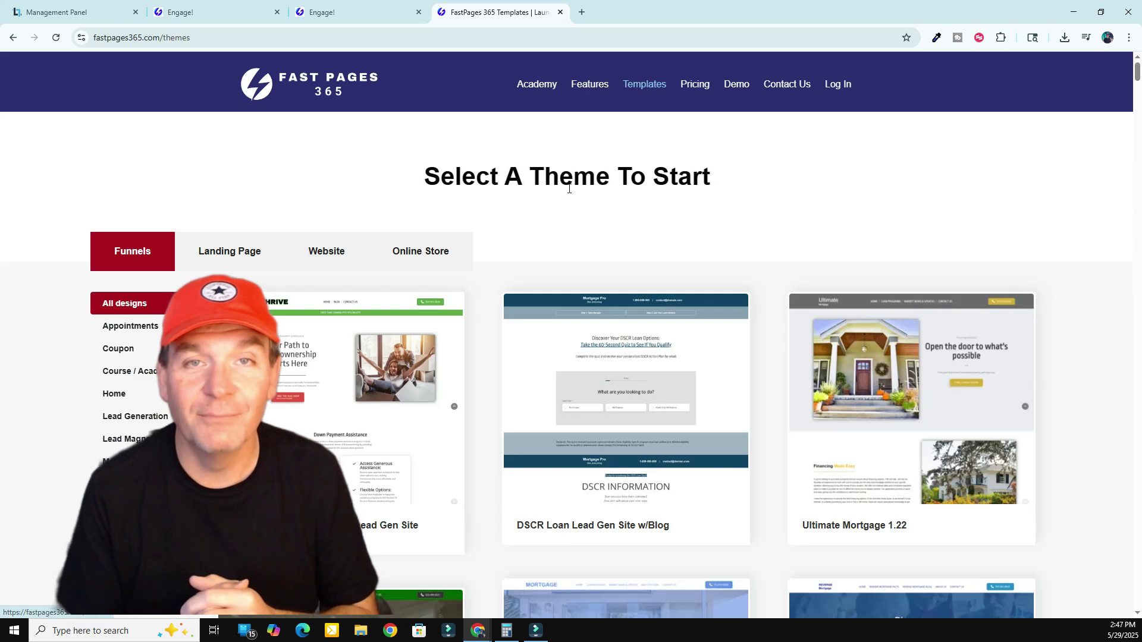
Browse the funnel themes on the Fast Pages 365 website and preview the first lead generation site template.
{"action": "mouse_move", "coordinate": [556, 373]}
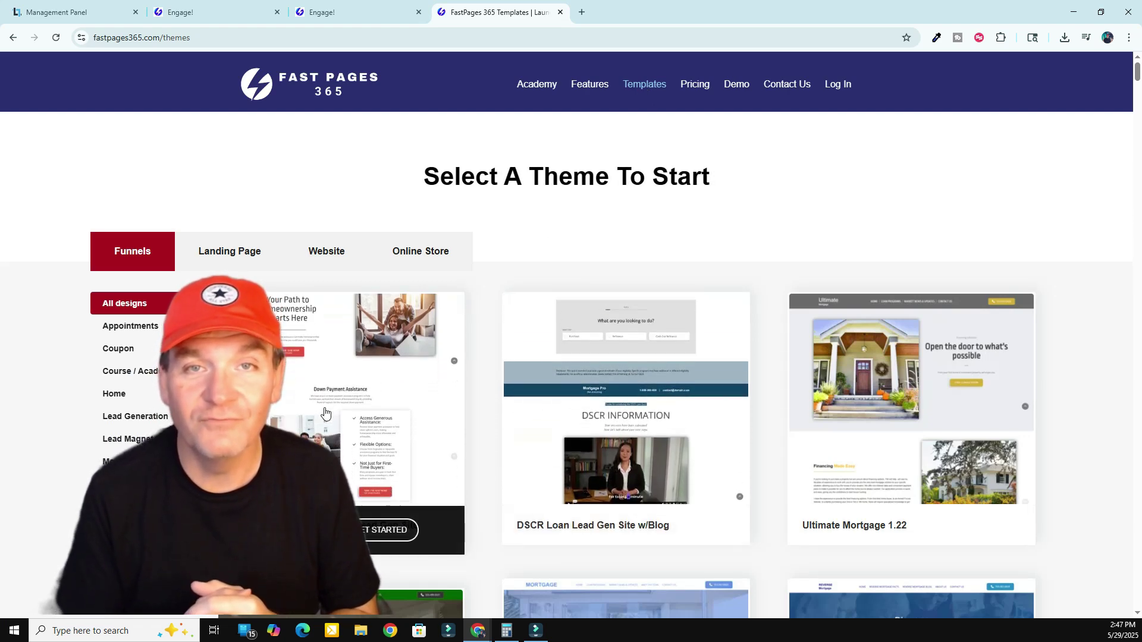
{"action": "left_click", "coordinate": [301, 530]}
{"action": "scroll", "coordinate": [430, 381], "scroll_direction": "down", "scroll_amount": 10}
{"action": "scroll", "coordinate": [431, 383], "scroll_direction": "down", "scroll_amount": 15}
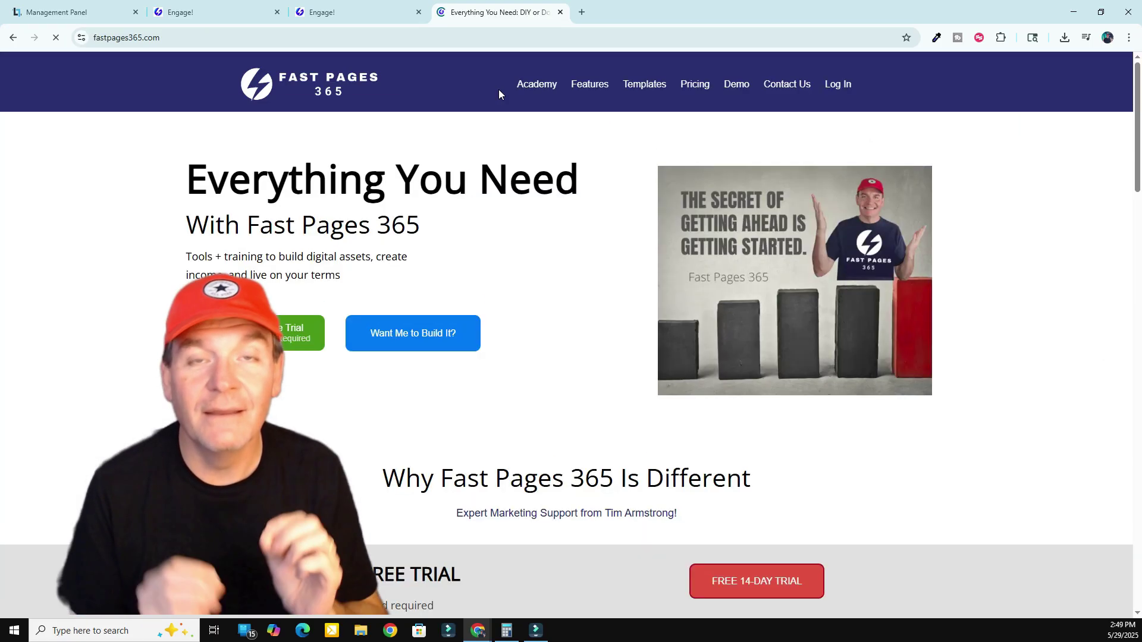
Look through the Academy's training series and open the Advanced Mortgage Marketing video series.
{"action": "left_click", "coordinate": [534, 85]}
{"action": "scroll", "coordinate": [448, 325], "scroll_direction": "down", "scroll_amount": 10}
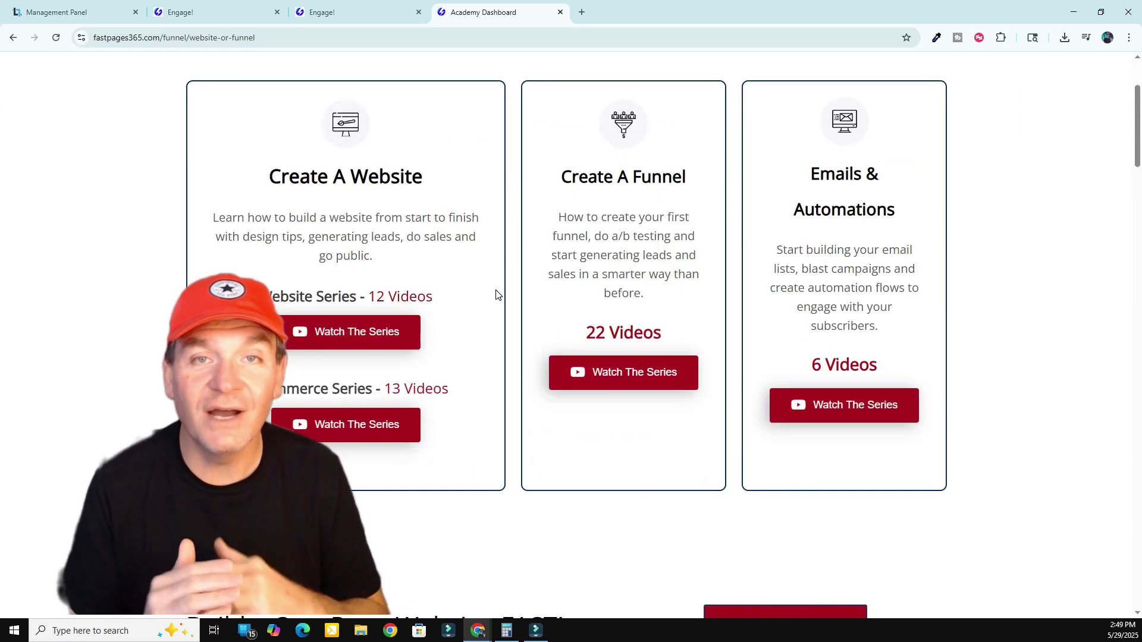
{"action": "scroll", "coordinate": [447, 326], "scroll_direction": "down", "scroll_amount": 20}
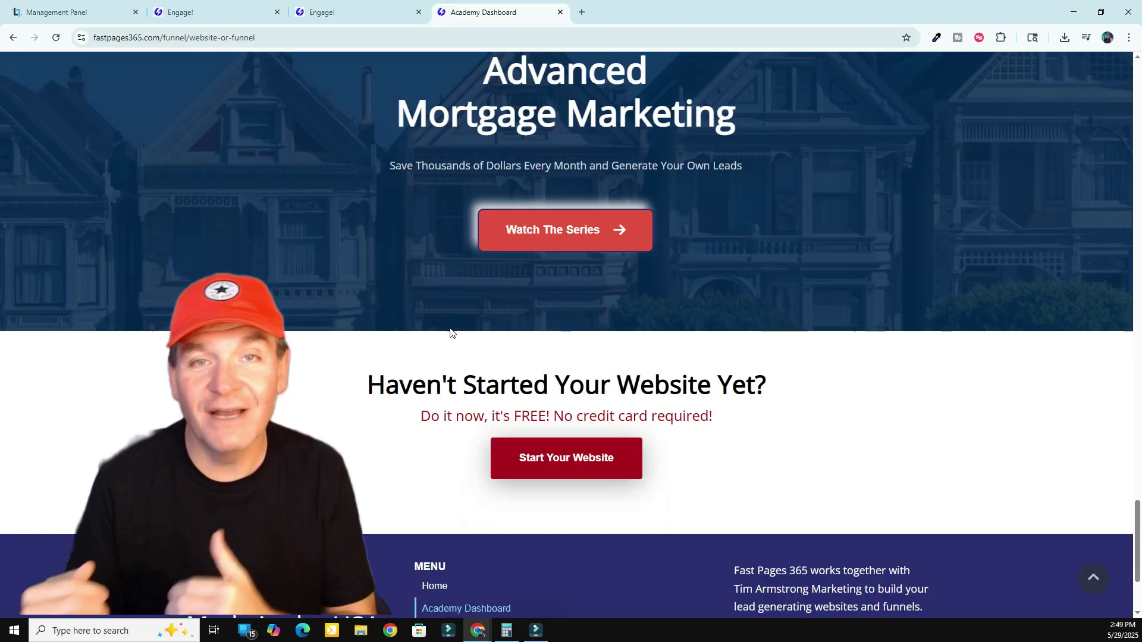
{"action": "left_click", "coordinate": [533, 225]}
{"action": "scroll", "coordinate": [808, 266], "scroll_direction": "down", "scroll_amount": 20}
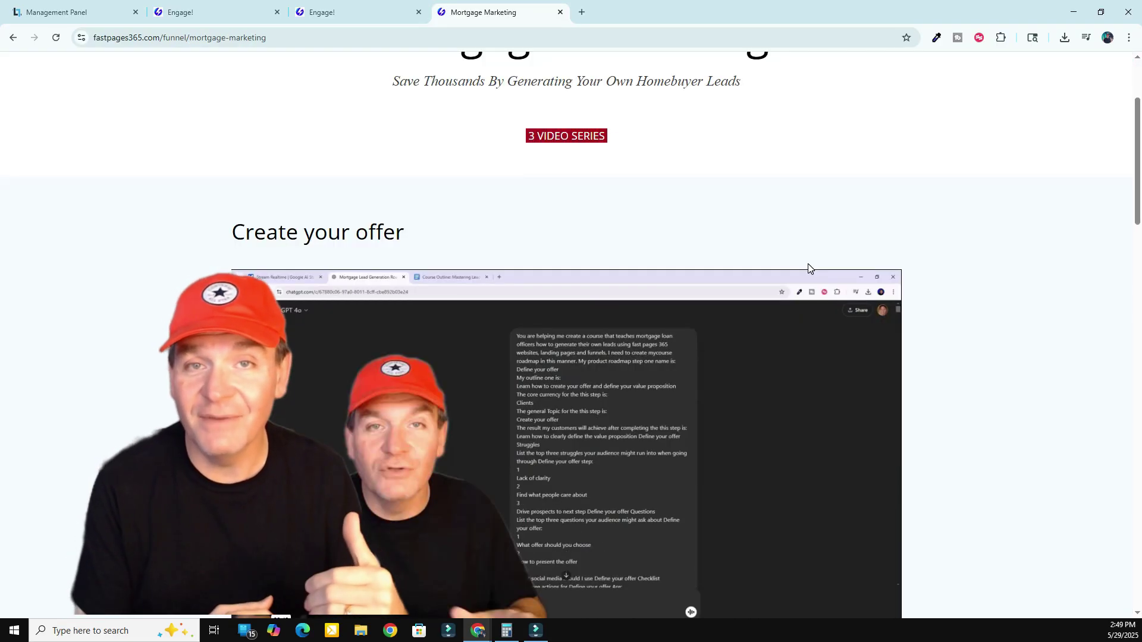